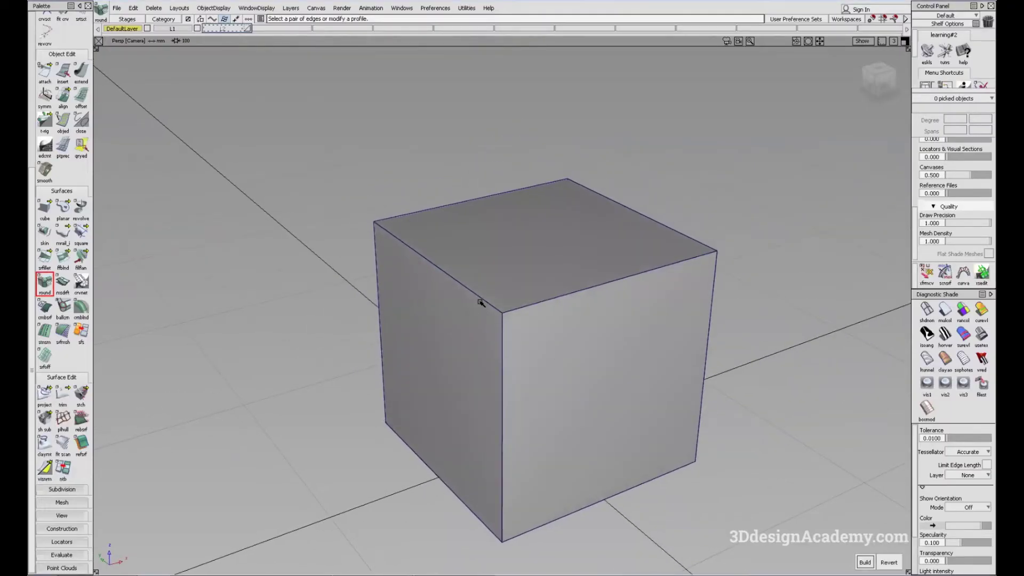
mouse_move(612, 369)
left_mouse_down("alt+shift")
mouse_move(523, 354)
mouse_move(549, 352)
mouse_move(544, 341)
left_mouse_up("alt+shift")
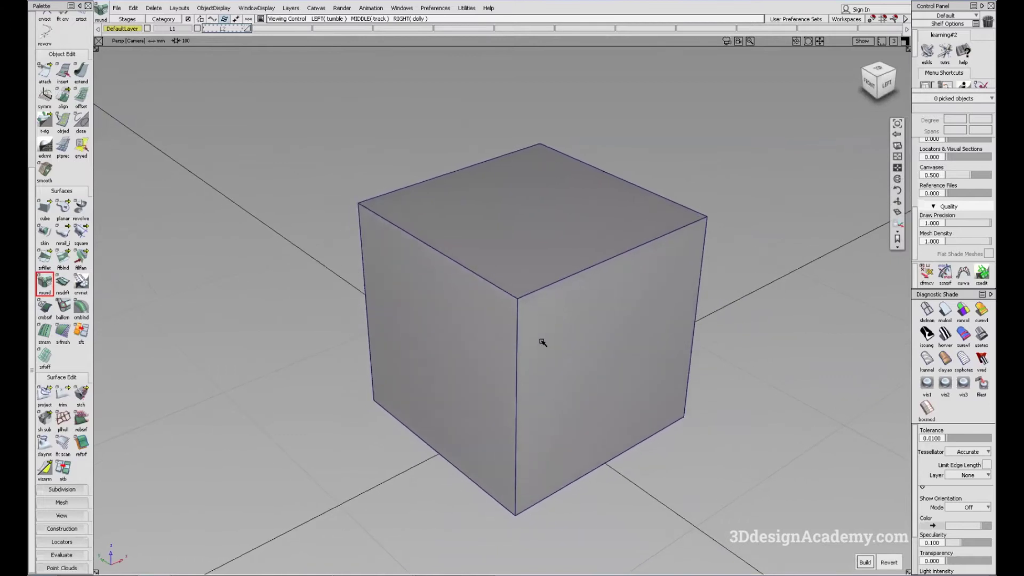
middle_click_drag(556, 335, 567, 324, "alt+shift")
left_click_drag(567, 325, 560, 325, "alt+shift")
mouse_move(602, 396)
left_mouse_down("ctrl+shift")
mouse_move(591, 339)
mouse_move(523, 350)
left_mouse_up("ctrl+shift")
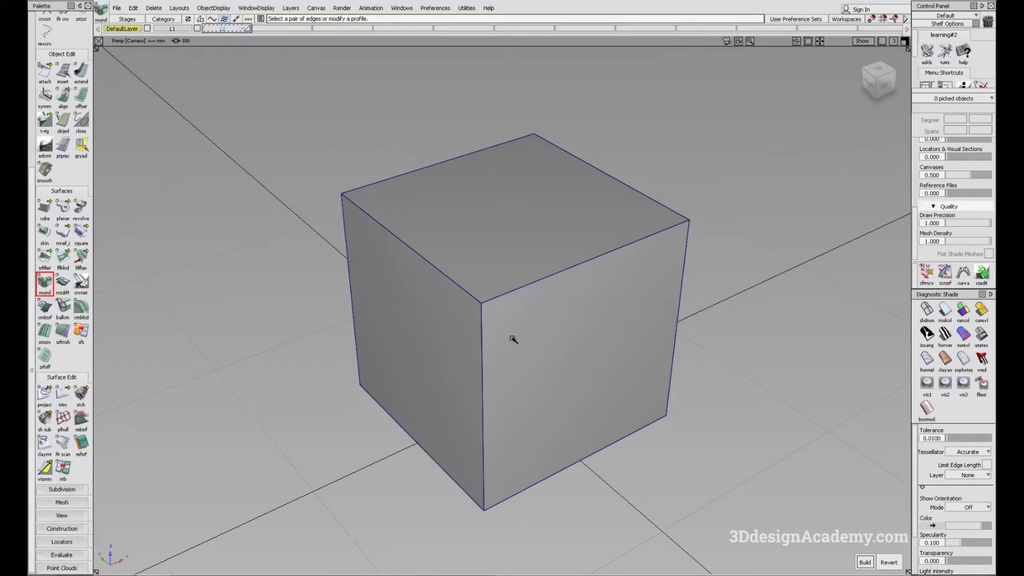
left_click_drag(495, 308, 523, 334, "alt+shift")
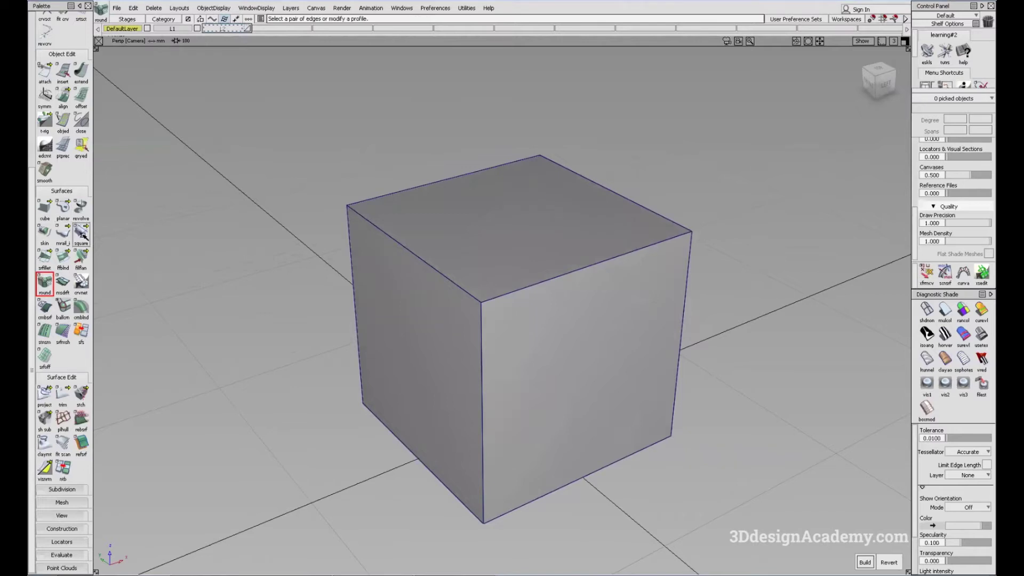
Step: Examine the Round tool's trim type and default corner type options and close them
double_click(45, 282)
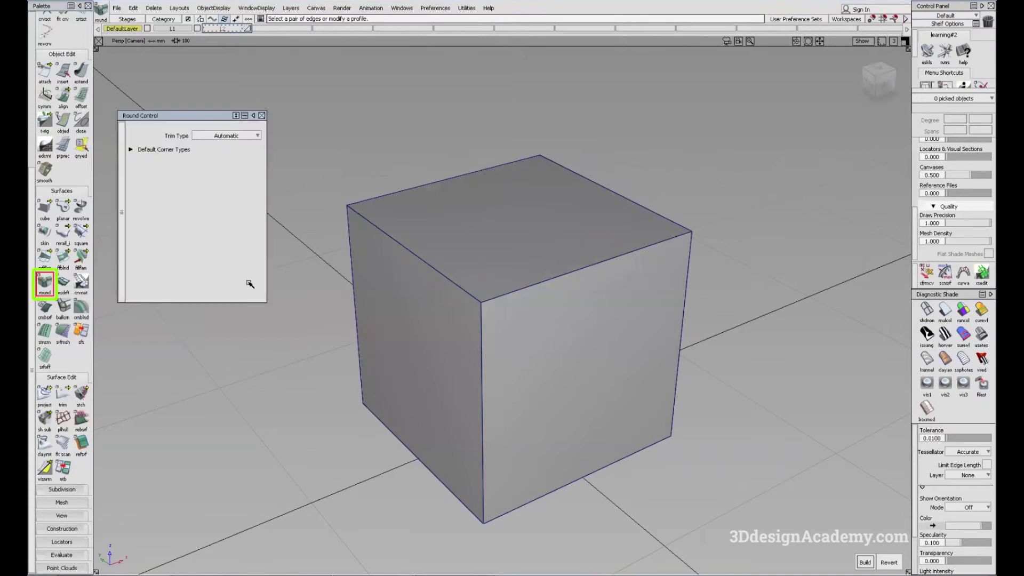
left_click(255, 115)
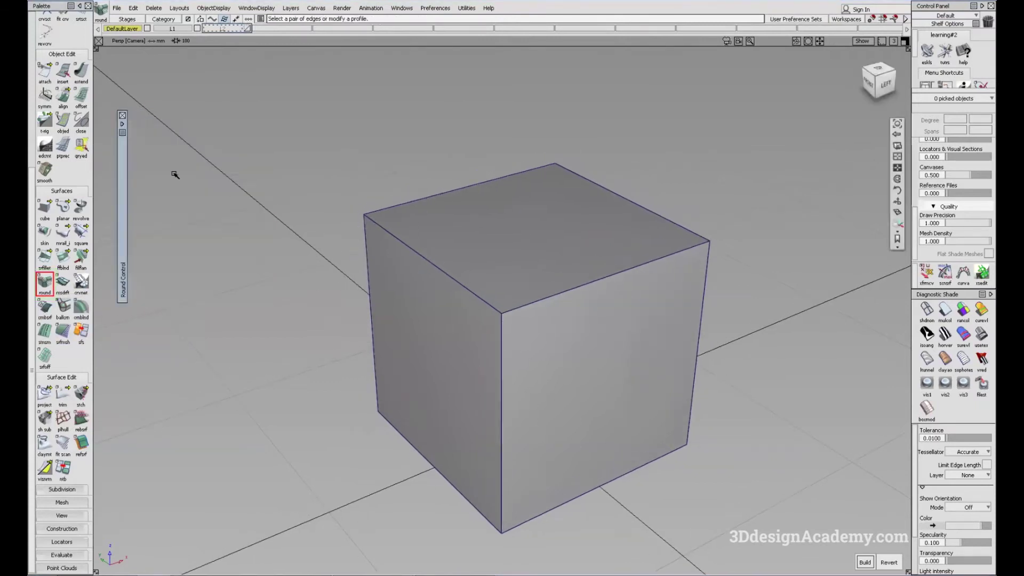
left_click(125, 123)
left_click(262, 115)
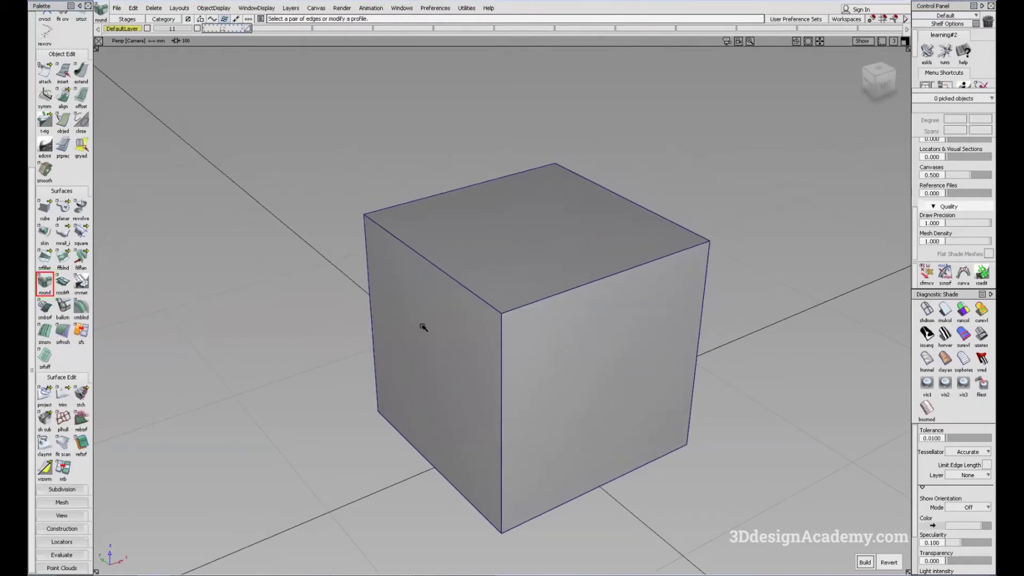
Step: Round the cube's top front edge with a radius of 10 and build the surface
left_click_drag(426, 304, 407, 231, "alt+shift")
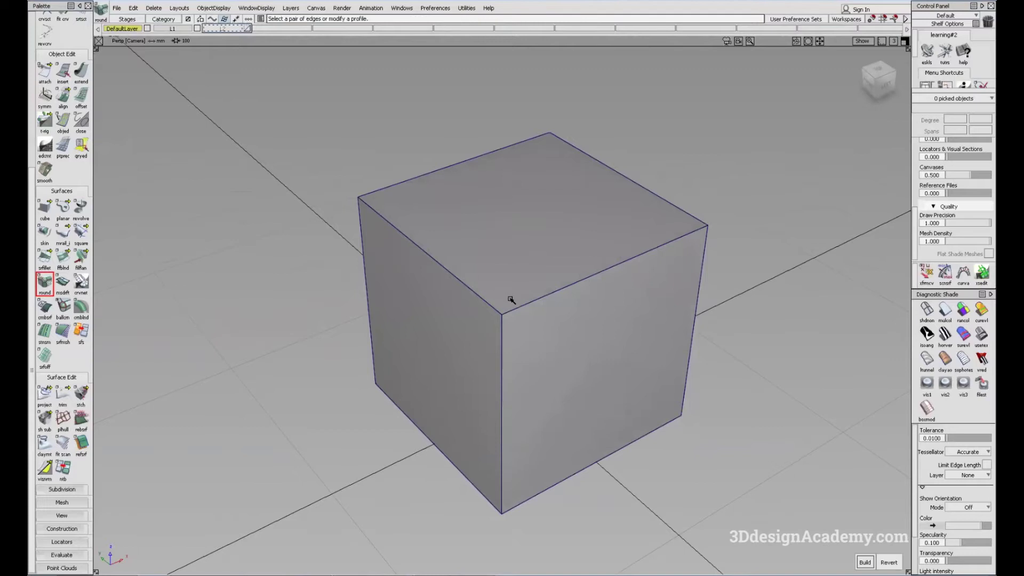
left_click(467, 288)
left_click_drag(468, 288, 502, 274, "alt+shift")
mouse_move(549, 320)
left_mouse_down("alt+shift")
mouse_move(475, 343)
mouse_move(625, 286)
mouse_move(521, 287)
mouse_move(608, 361)
mouse_move(562, 359)
mouse_move(577, 320)
mouse_move(543, 307)
left_mouse_up("alt+shift")
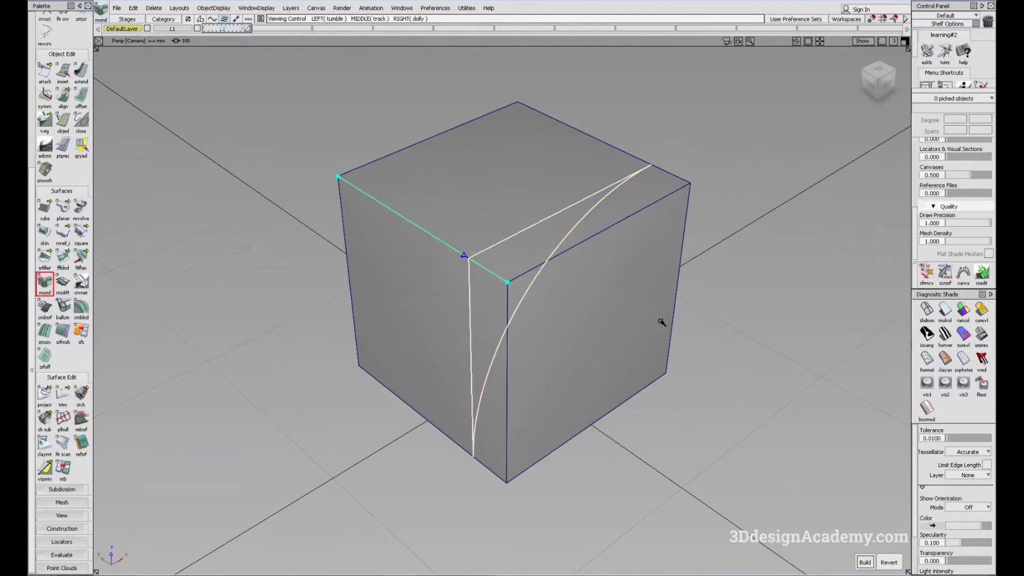
left_click_drag(661, 318, 578, 297, "alt+shift")
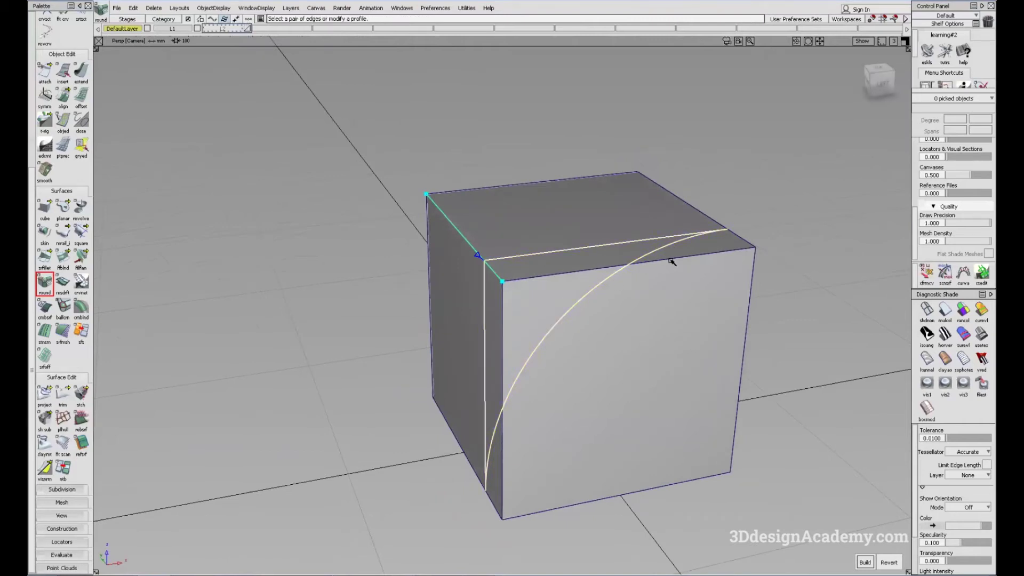
left_click_drag(560, 353, 561, 308, "alt+shift")
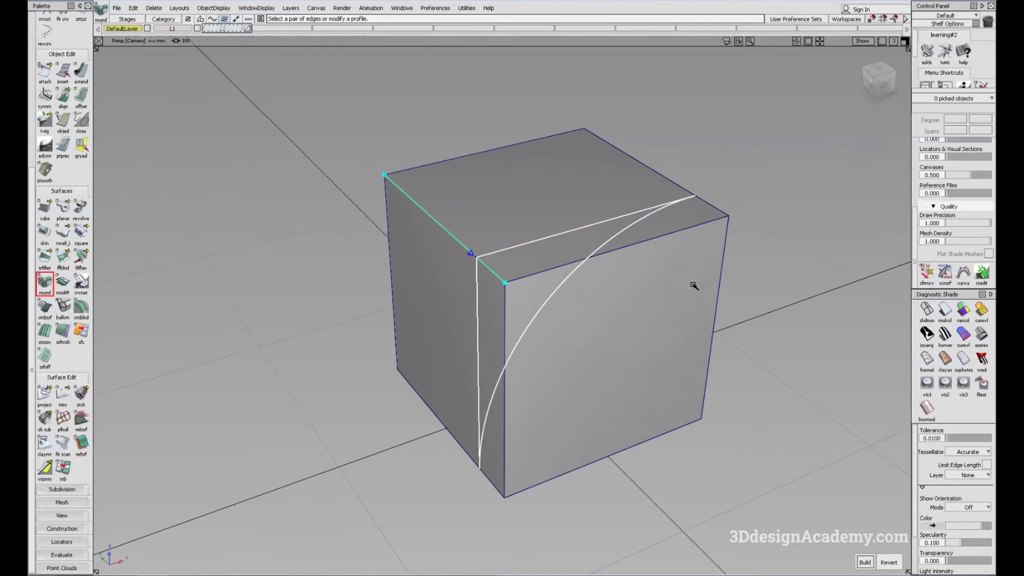
left_click_drag(514, 309, 851, 532, "alt+shift")
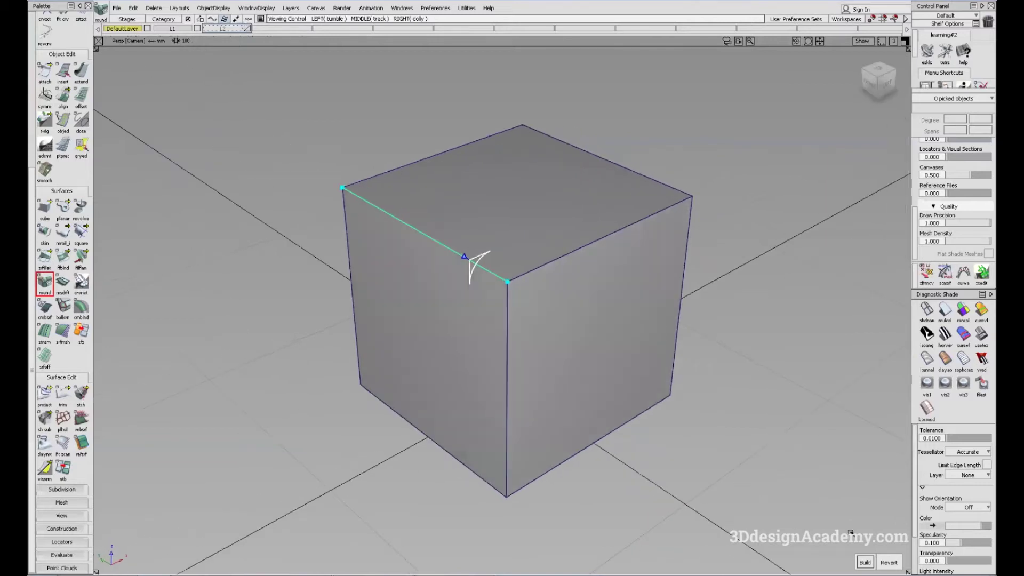
left_click(862, 562)
Step: Slide the radius handle to the far end of the rounded edge and add a second radius handle near the other end
left_click_drag(502, 328, 550, 315, "alt+shift")
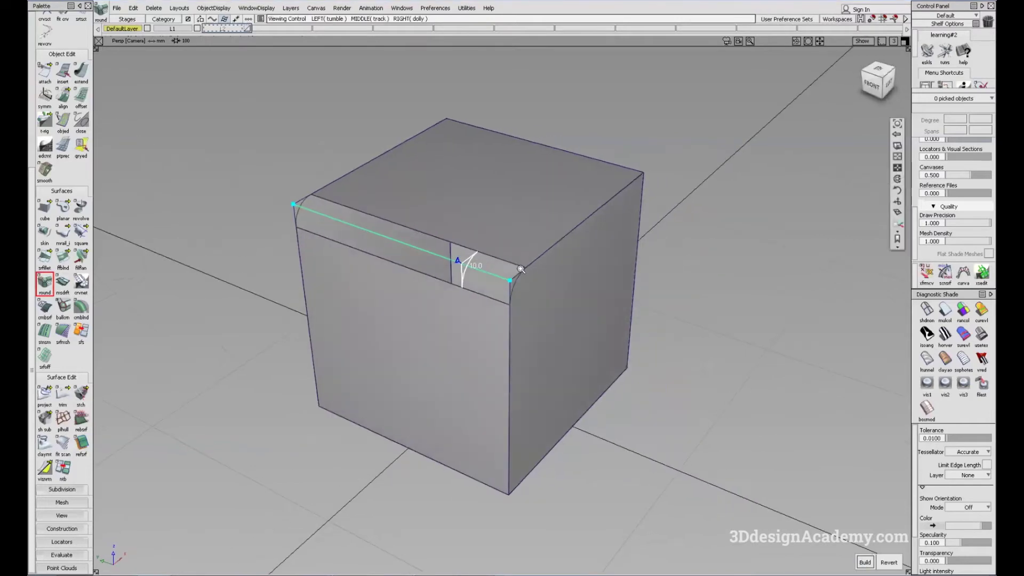
right_click_drag(549, 315, 564, 278, "alt+shift")
left_click_drag(565, 278, 410, 174, "alt+shift")
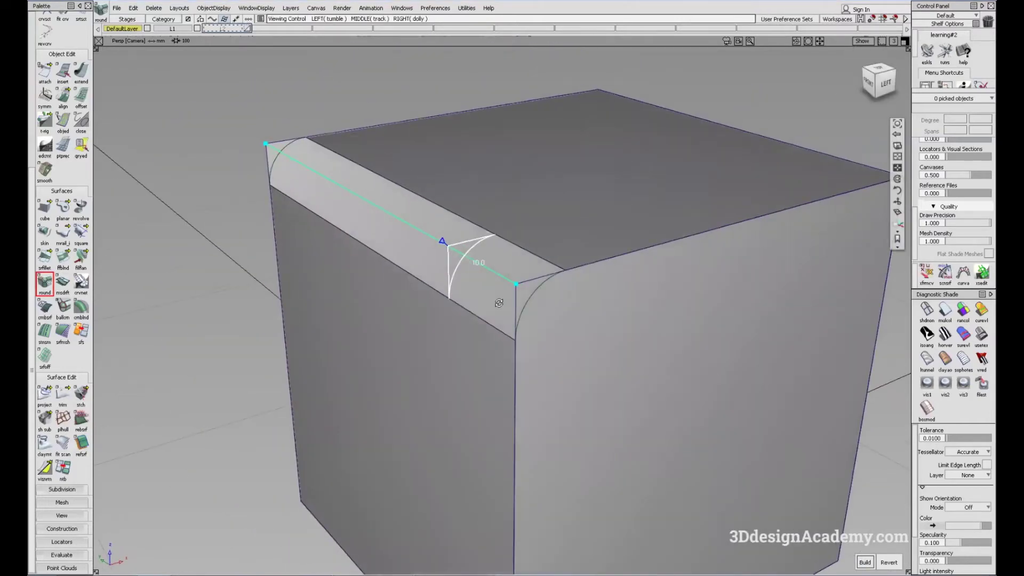
left_click_drag(501, 301, 531, 258, "alt+shift")
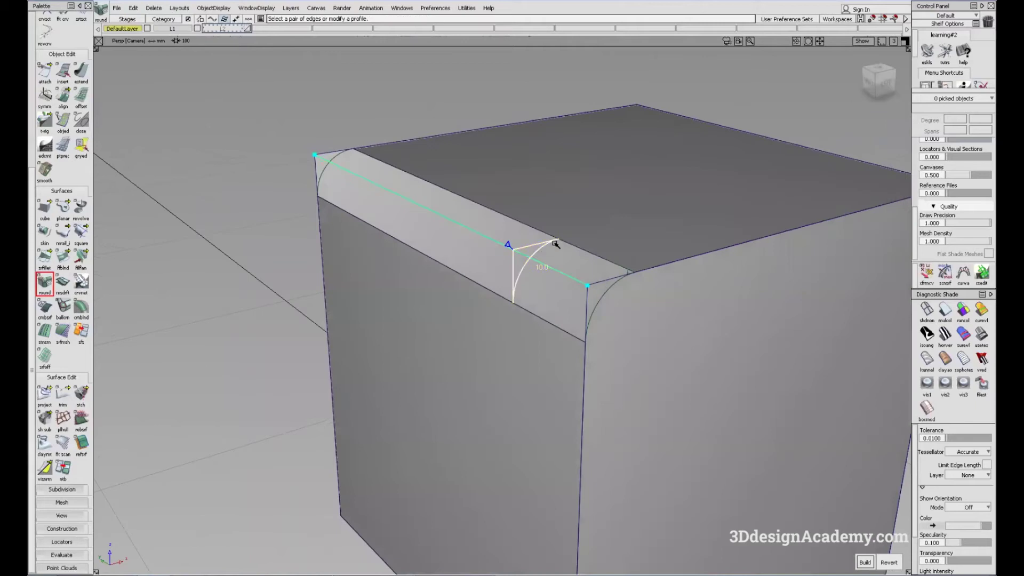
left_click_drag(599, 238, 578, 240, "alt+shift")
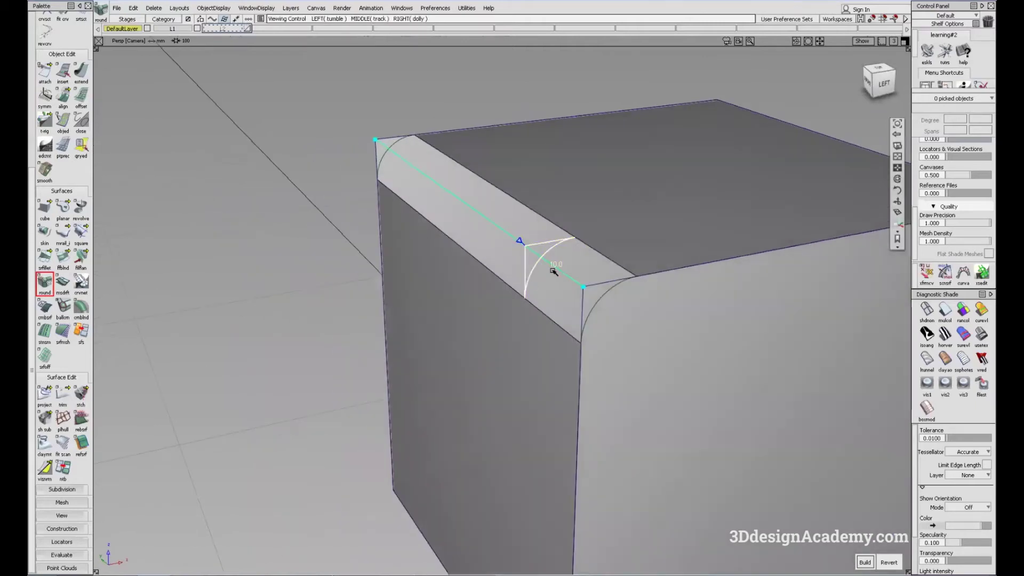
middle_click_drag(554, 272, 579, 302, "alt+shift")
left_click_drag(524, 300, 555, 302, "alt+shift")
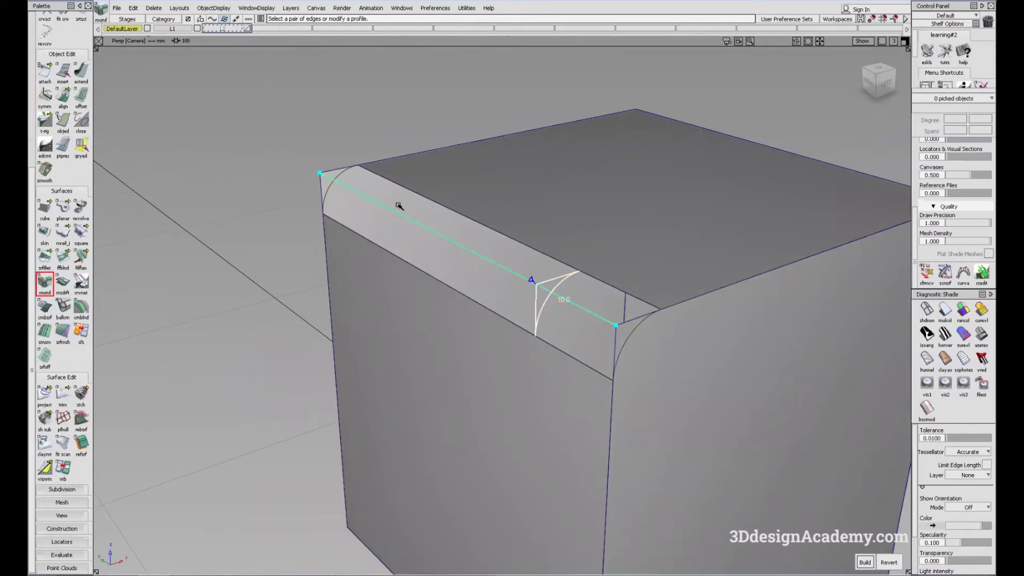
mouse_move(532, 280)
left_mouse_down()
mouse_move(309, 180)
mouse_move(315, 196)
mouse_move(388, 209)
mouse_move(241, 206)
left_mouse_up()
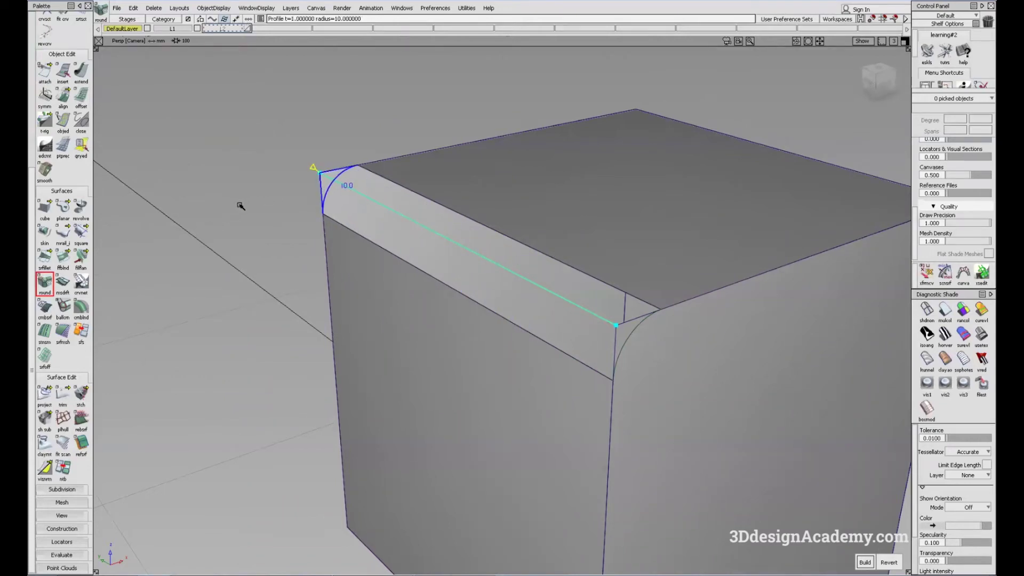
left_click(563, 299)
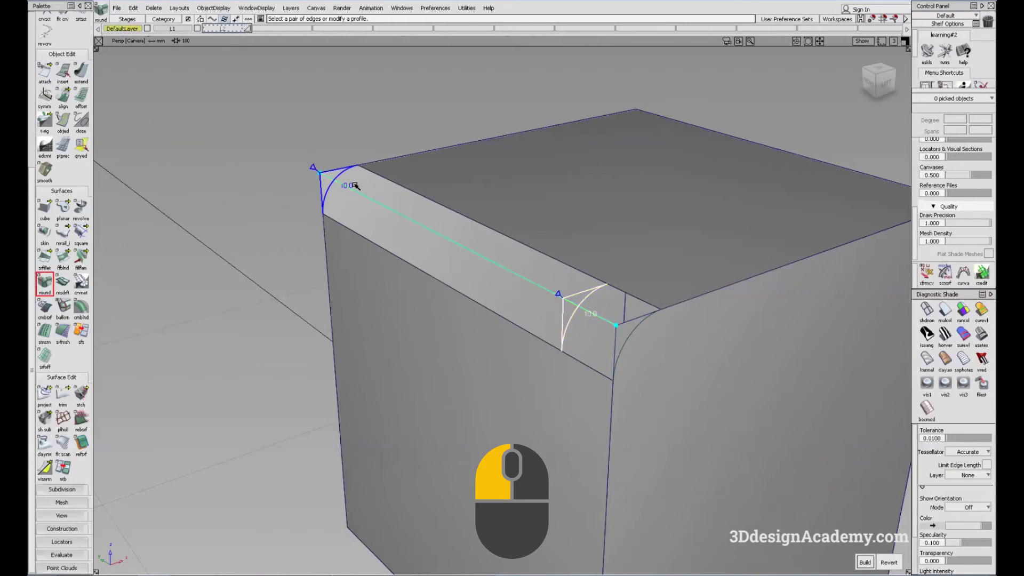
Step: Add an extra radius handle right beside the second one on the edge and delete it
left_click(558, 294)
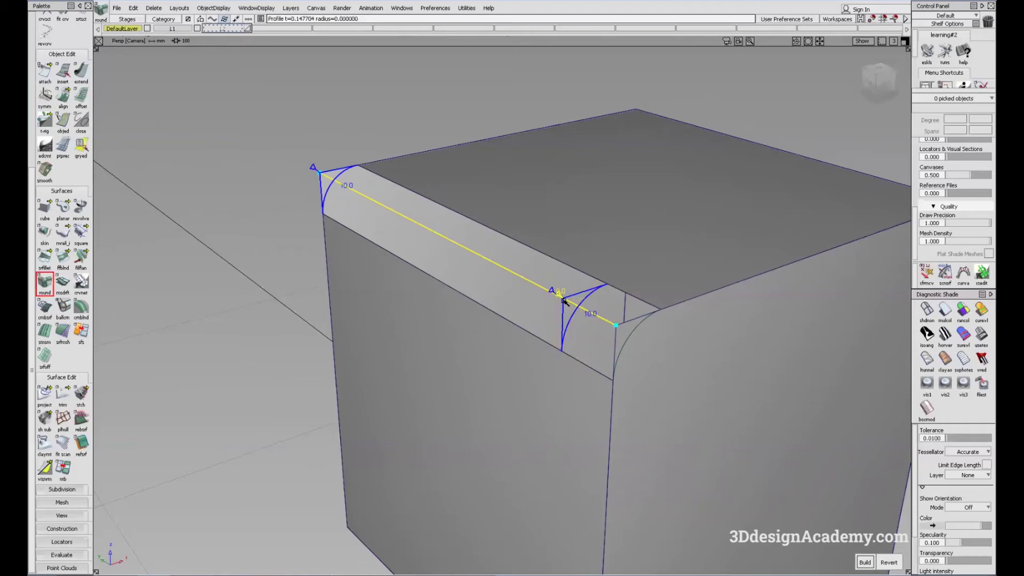
left_click_drag(525, 300, 568, 325, "alt+shift")
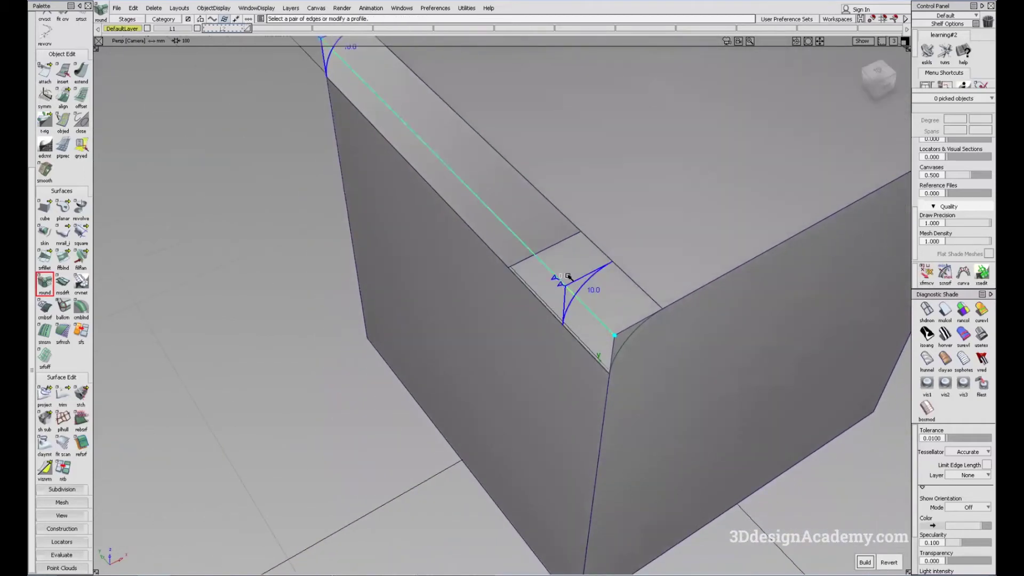
scroll(560, 274, "down", 4)
scroll(561, 273, "up", 5)
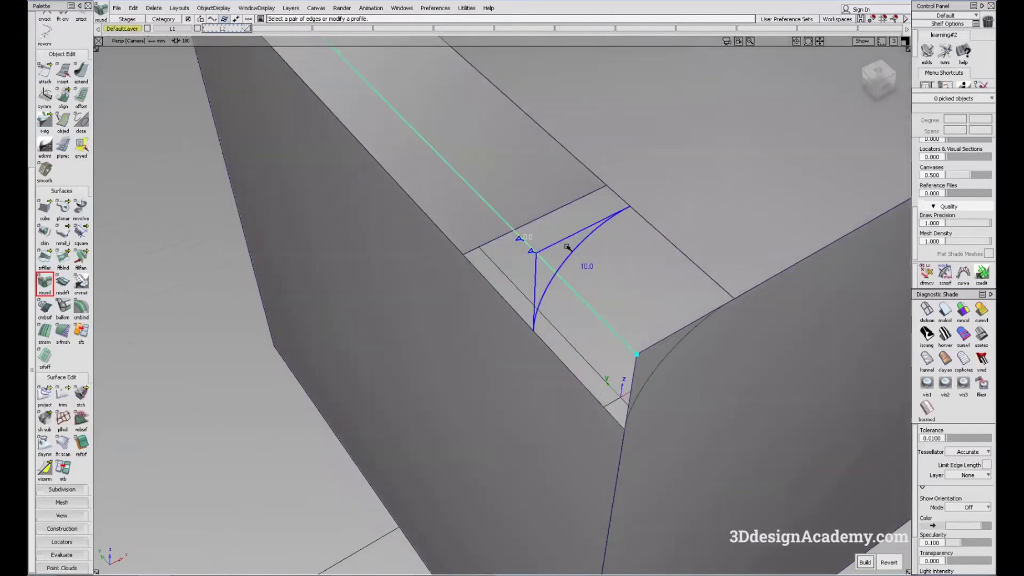
left_click(524, 239, "shift")
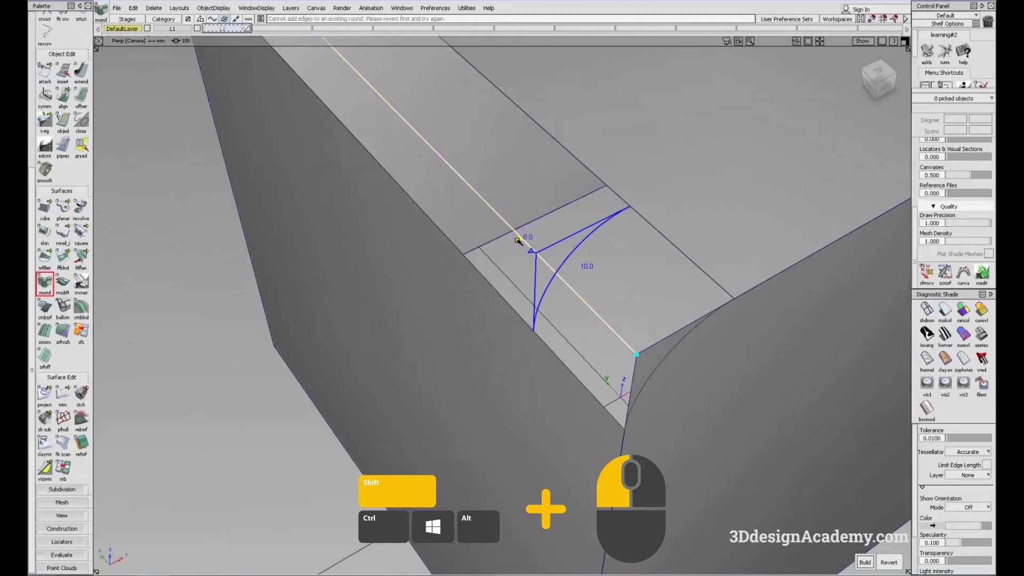
left_click(524, 239, "shift")
scroll(517, 287, "up", 1)
scroll(518, 284, "down", 3)
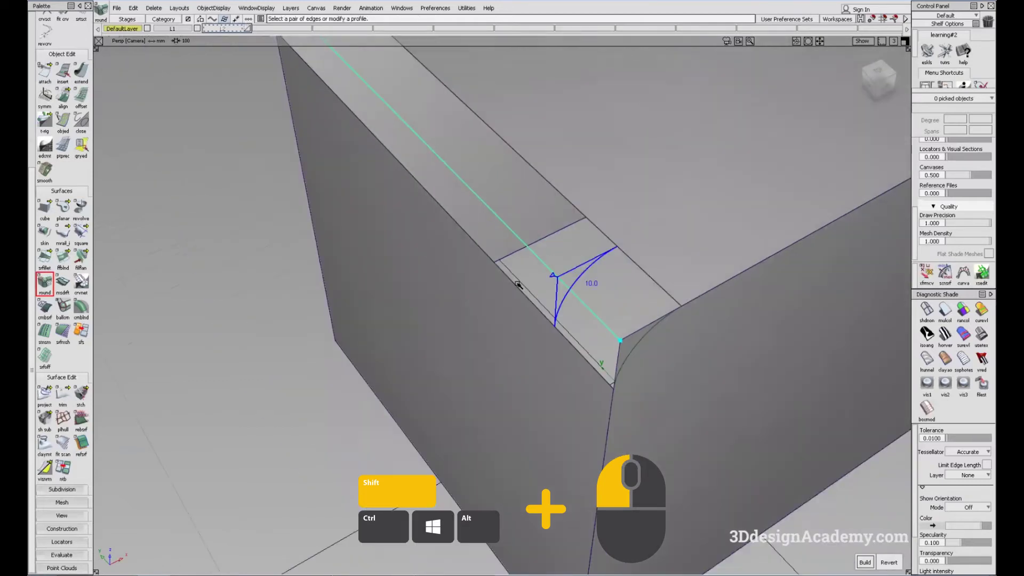
Step: Slide the second radius handle to the near corner of the edge, set its radius to 20 and rebuild the round
mouse_move(591, 332)
left_mouse_down("alt+shift")
mouse_move(533, 314)
mouse_move(615, 361)
left_mouse_up("alt+shift")
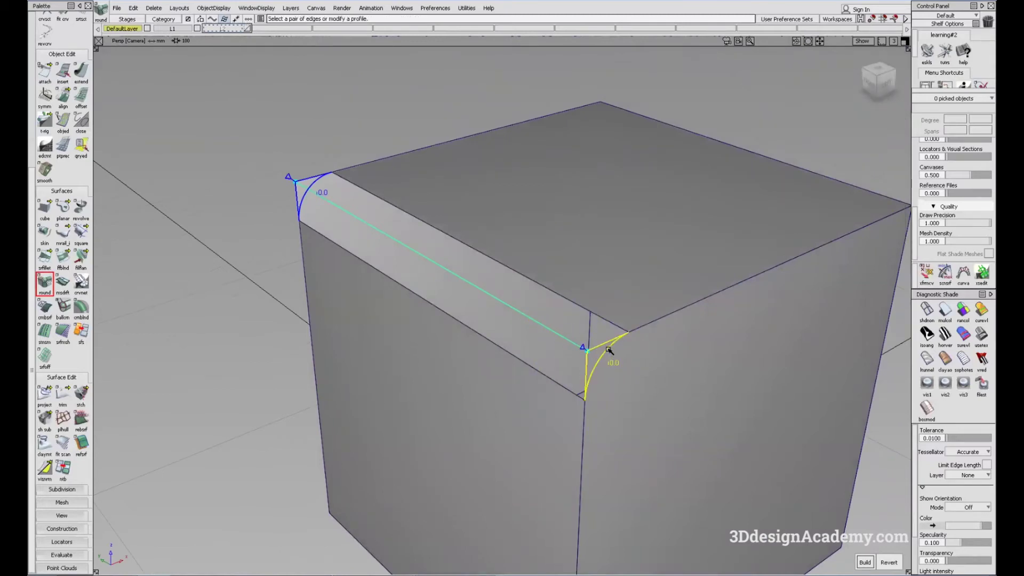
type("20")
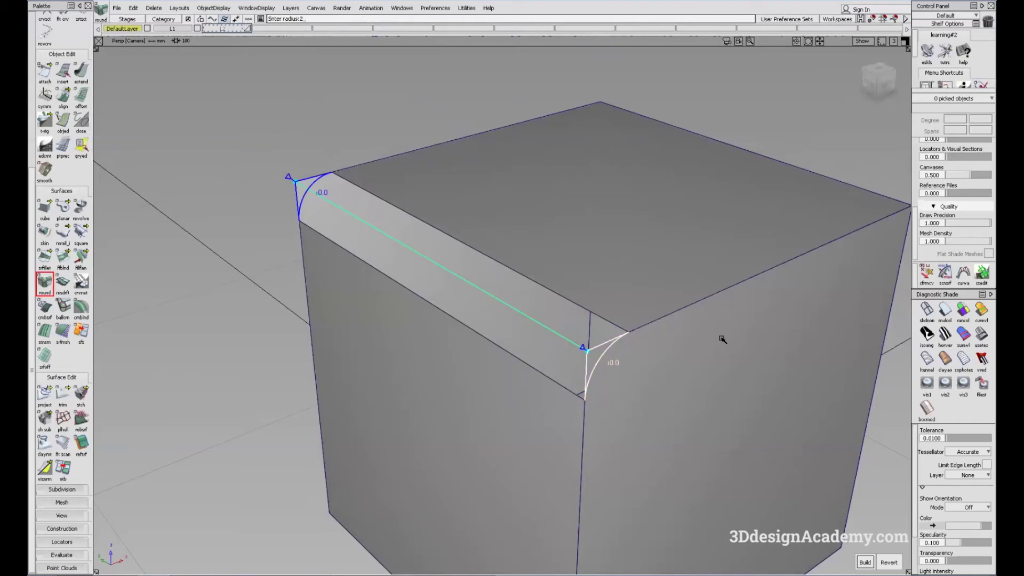
key("Return")
left_click(865, 561)
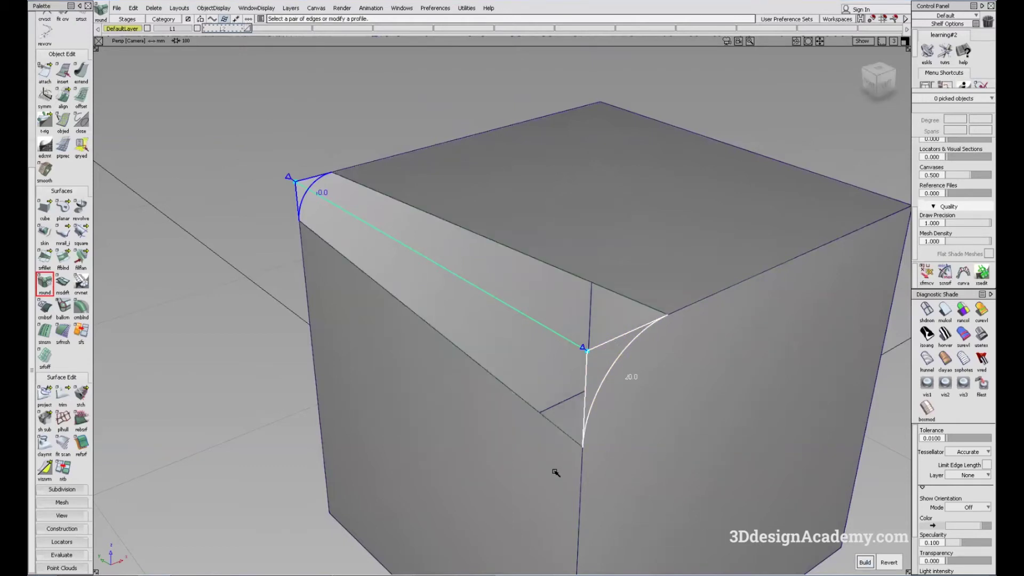
Step: Delete the radius 20 handle at the near corner and rebuild the round with the remaining handle
left_click_drag(560, 373, 374, 240, "alt+shift")
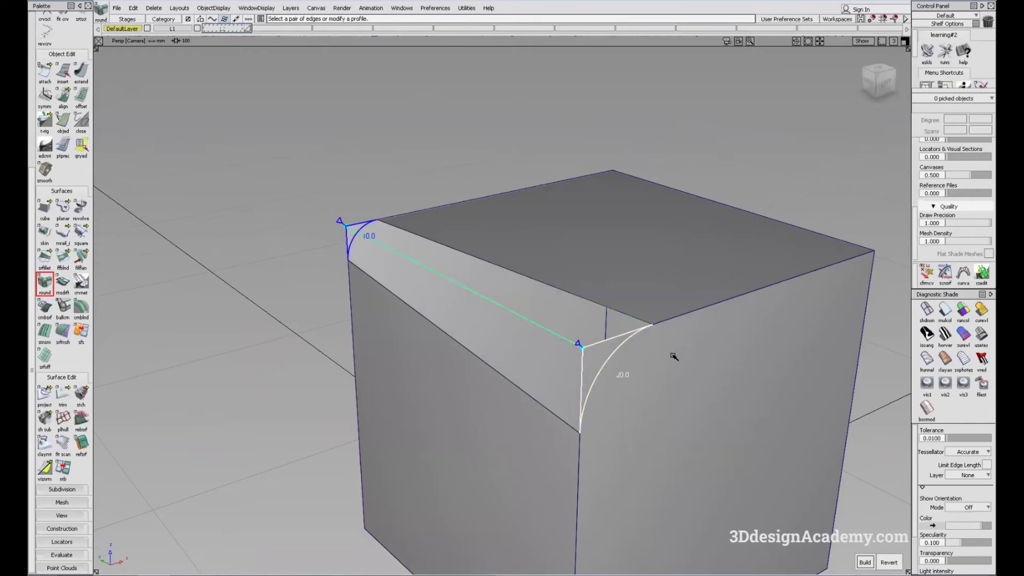
left_click_drag(674, 354, 696, 245, "alt+shift")
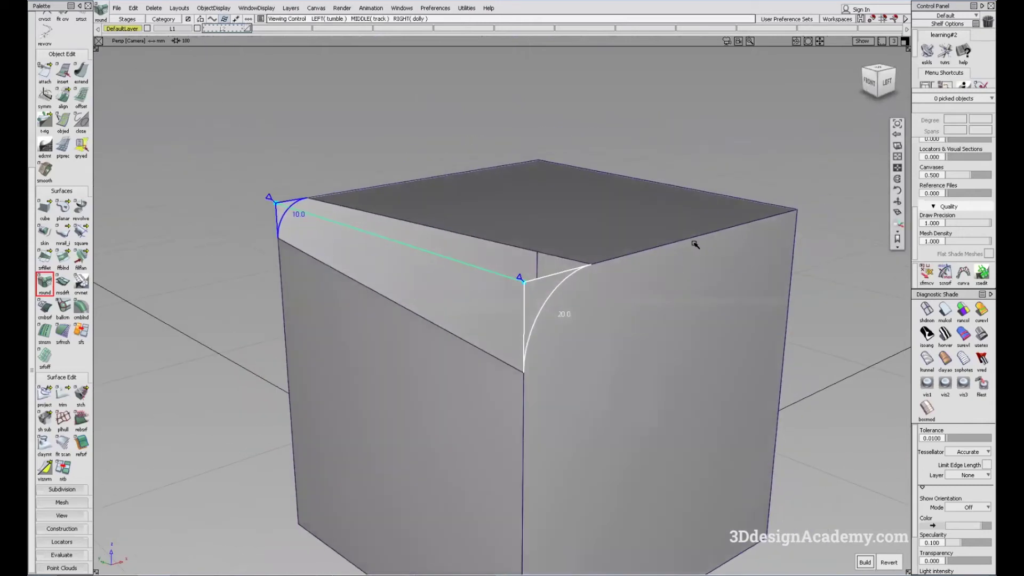
left_click_drag(585, 291, 543, 306, "alt+shift")
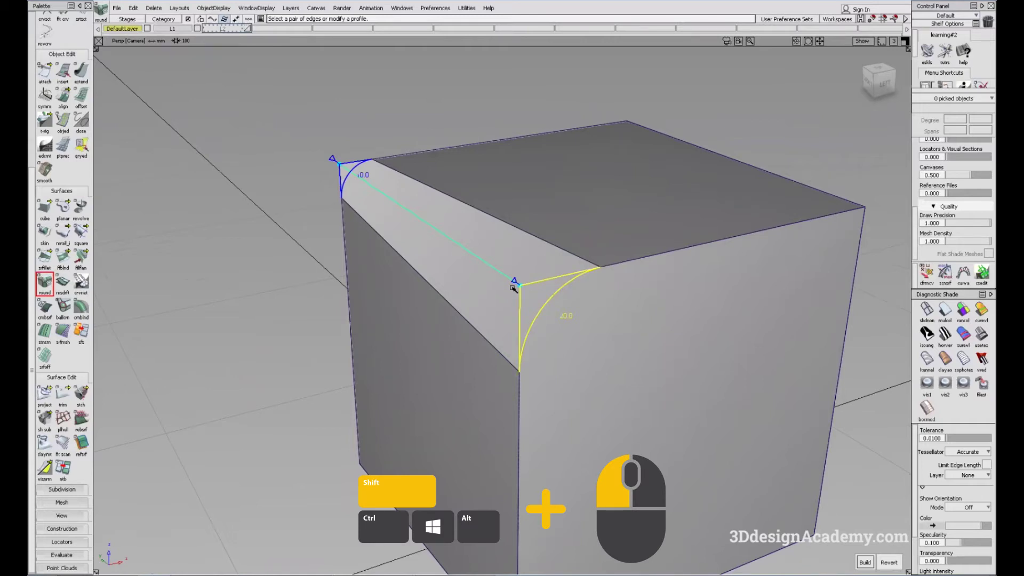
left_click(532, 283, "shift")
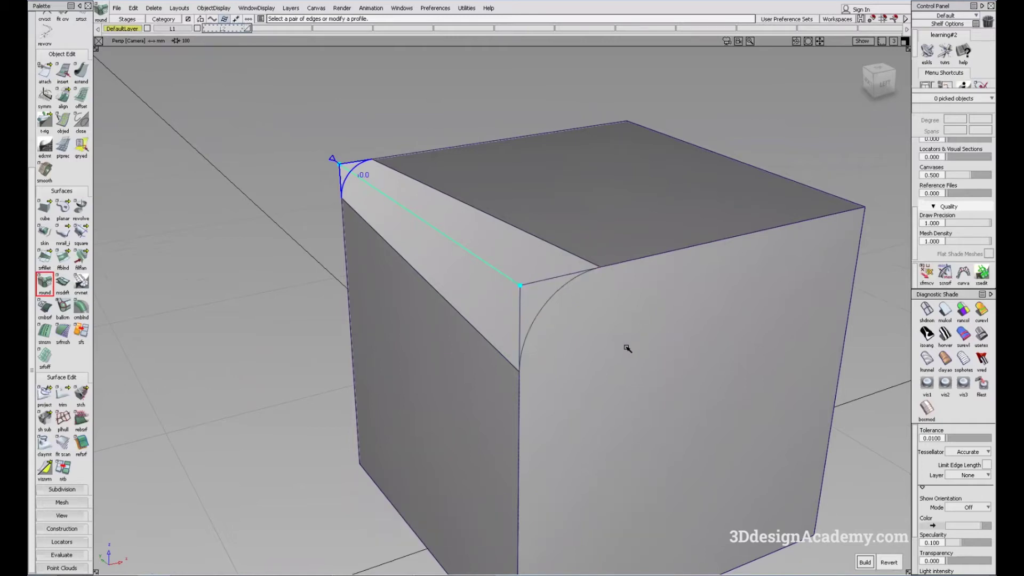
left_click(861, 562)
Step: Revert the built round on the cube's top front edge
right_click_drag(711, 487, 574, 309, "alt+shift")
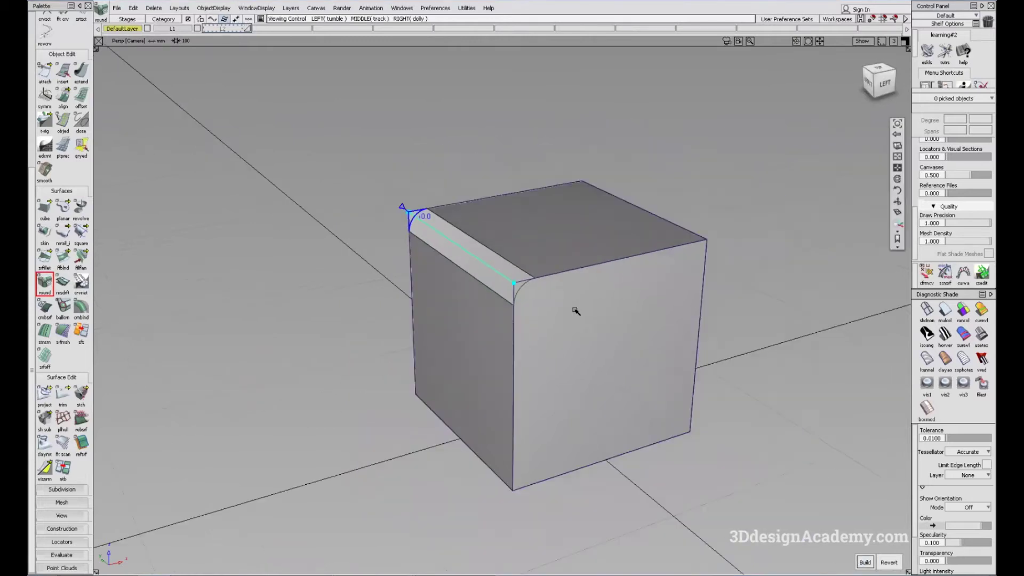
left_click_drag(574, 309, 565, 274, "alt+shift")
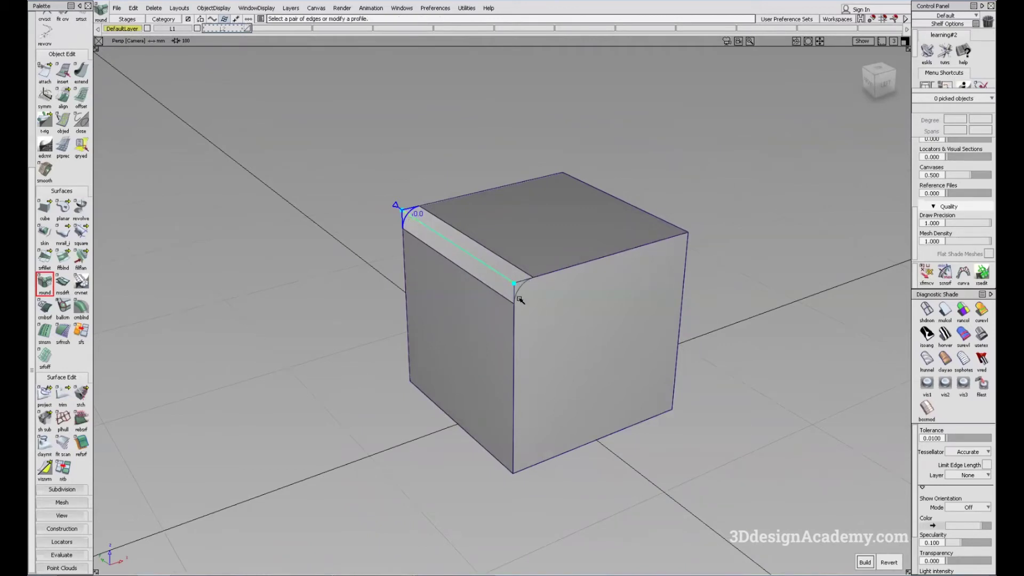
left_click(894, 563)
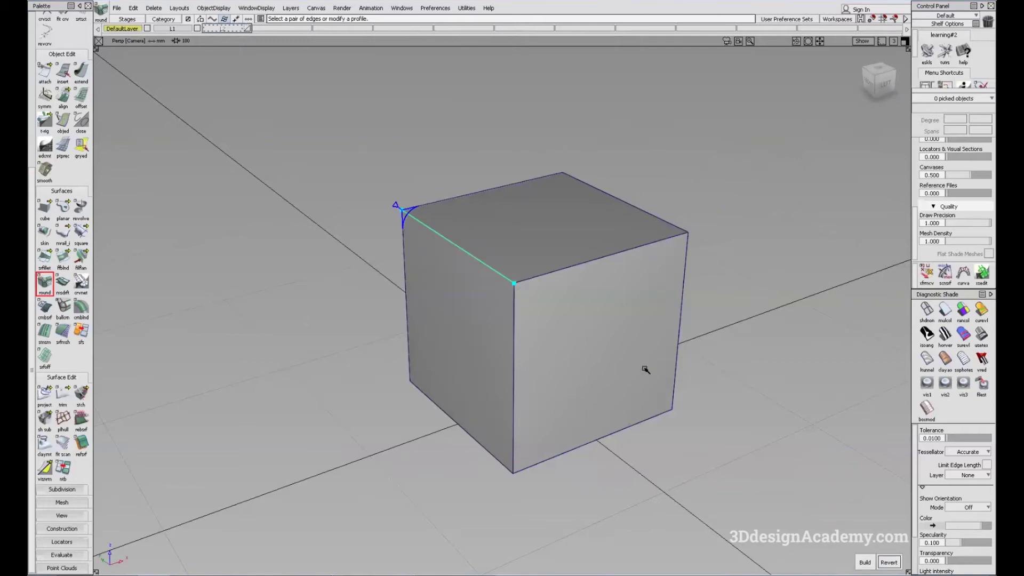
right_click_drag(504, 276, 565, 274, "alt+shift")
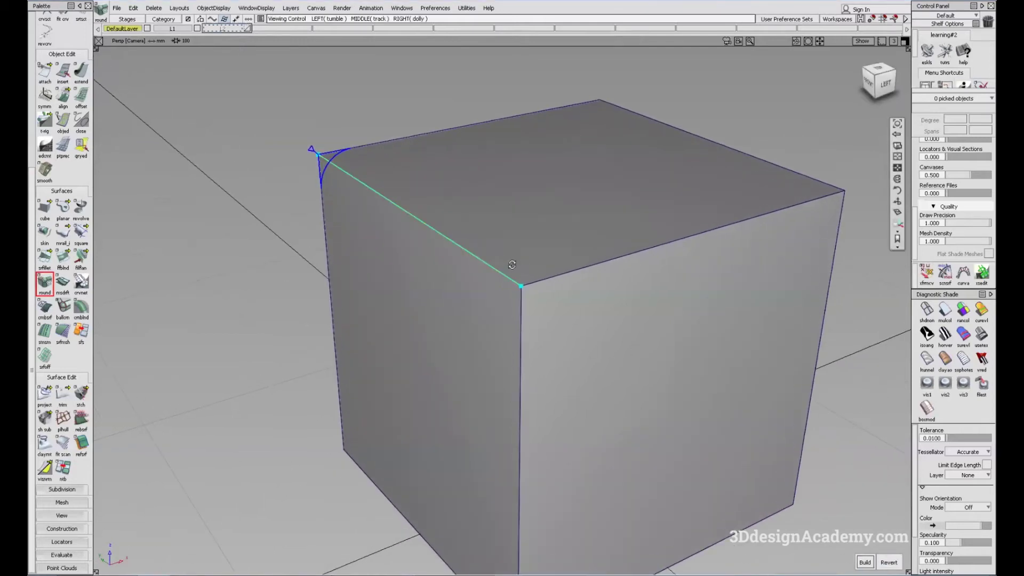
mouse_move(533, 274)
left_mouse_down("alt+shift")
mouse_move(579, 275)
mouse_move(534, 272)
left_mouse_up("alt+shift")
right_click_drag(534, 272, 502, 270, "alt+shift")
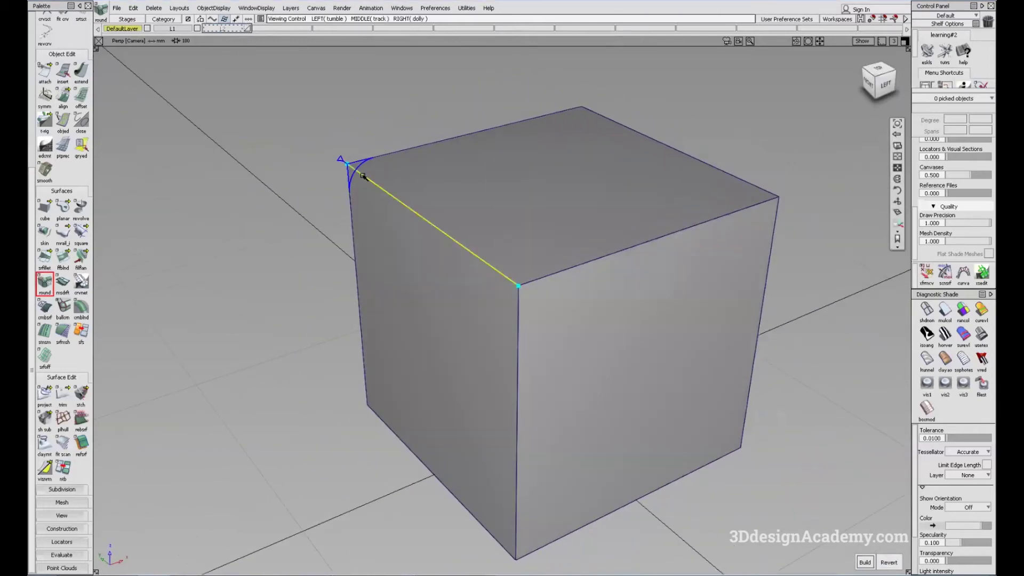
Step: Add radius handles to the other top edge and the vertical edge that meet at the cube's near corner
left_click(563, 269)
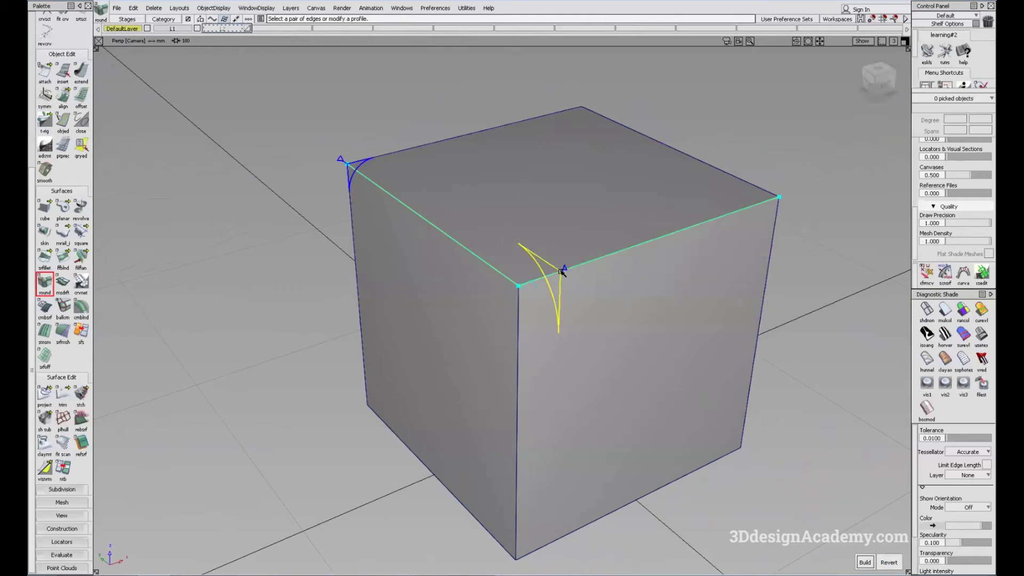
left_click(519, 315)
mouse_move(434, 332)
left_mouse_down("alt+shift")
mouse_move(555, 297)
mouse_move(389, 312)
left_mouse_up("alt+shift")
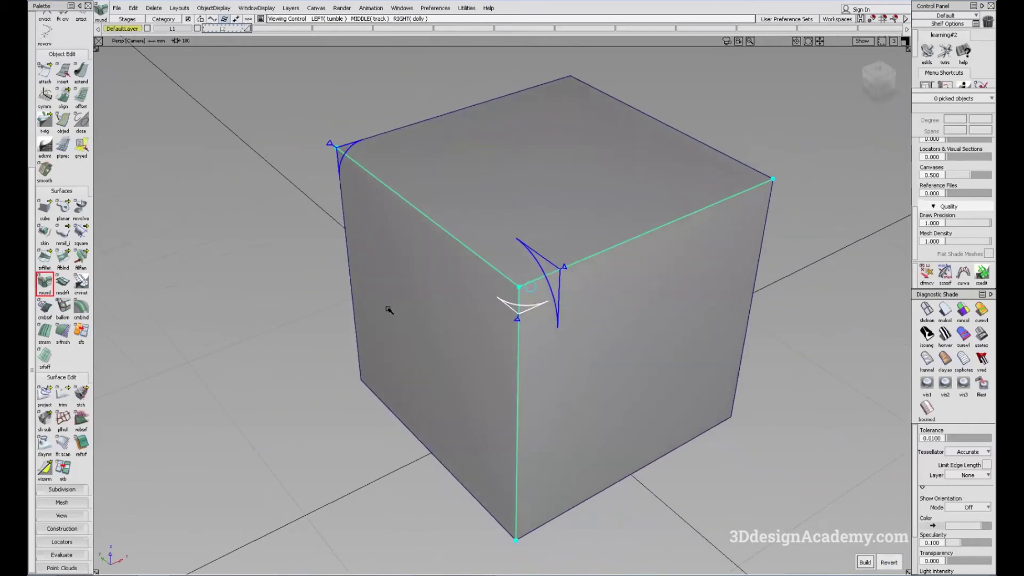
Step: Set the radius of the handle on the other top edge to 10 and build the rounds on all three edges
left_click(553, 291)
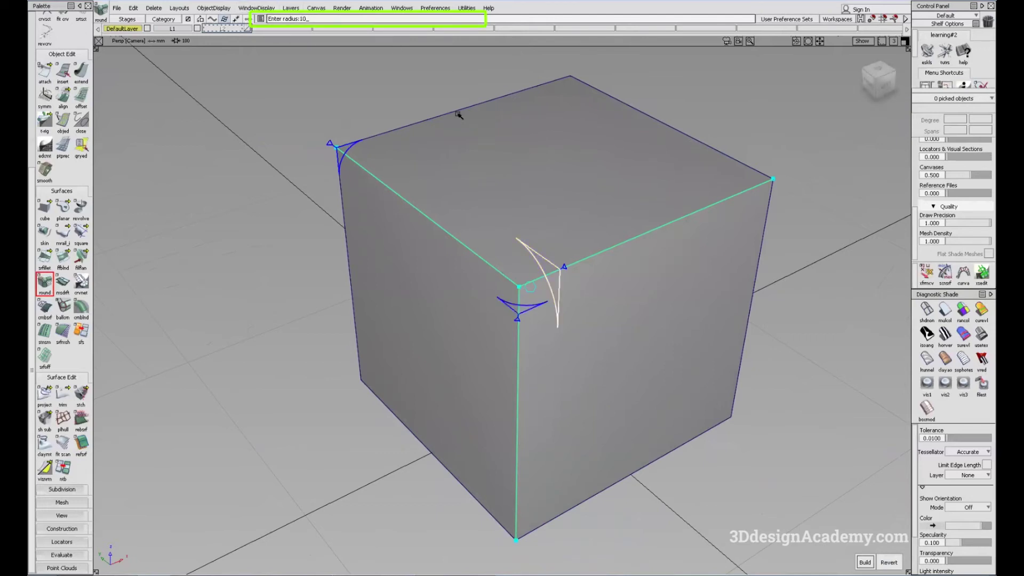
key("Return")
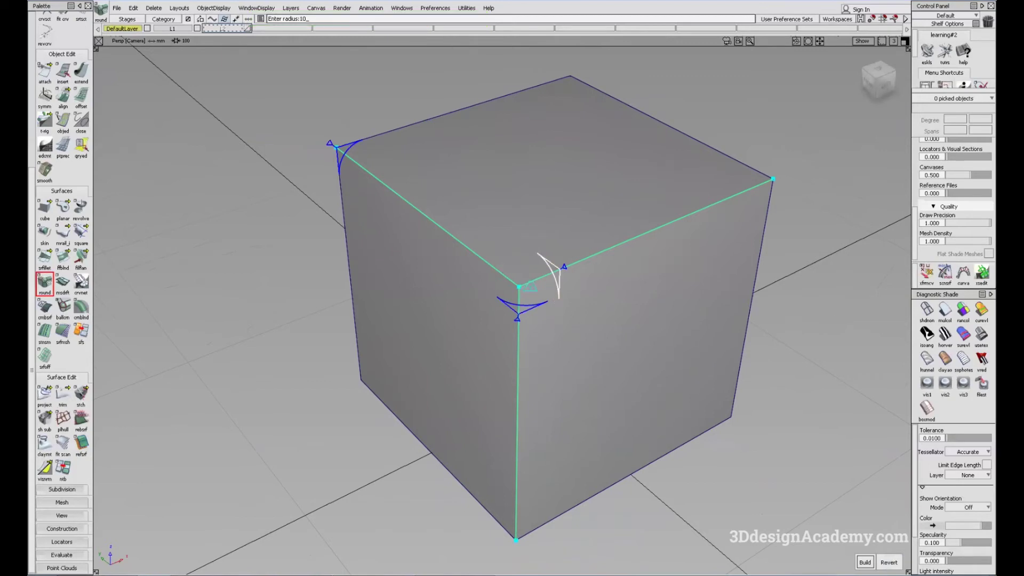
left_click(866, 563)
left_click_drag(507, 407, 681, 407, "alt+shift")
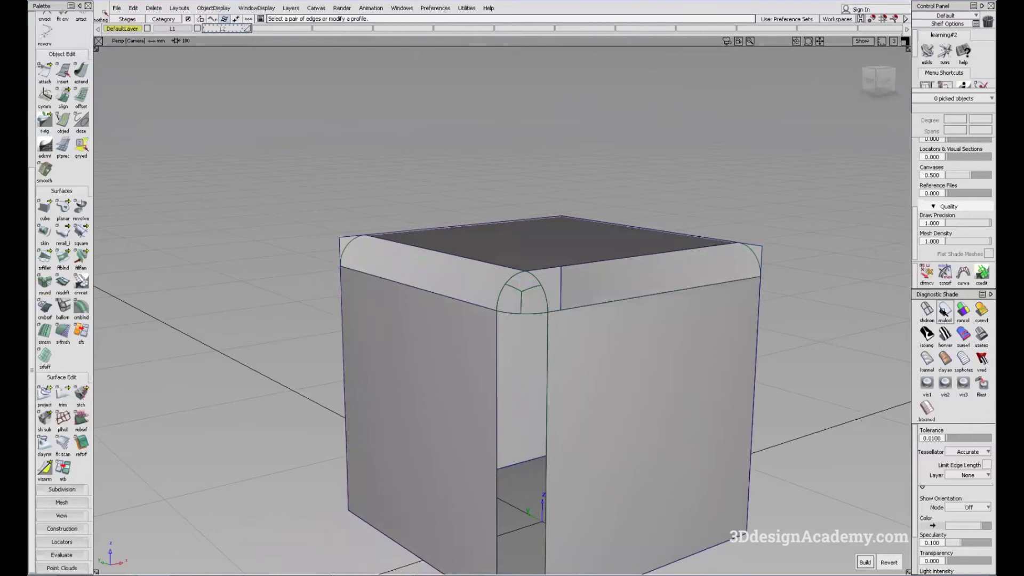
left_click_drag(608, 278, 528, 303, "alt+shift")
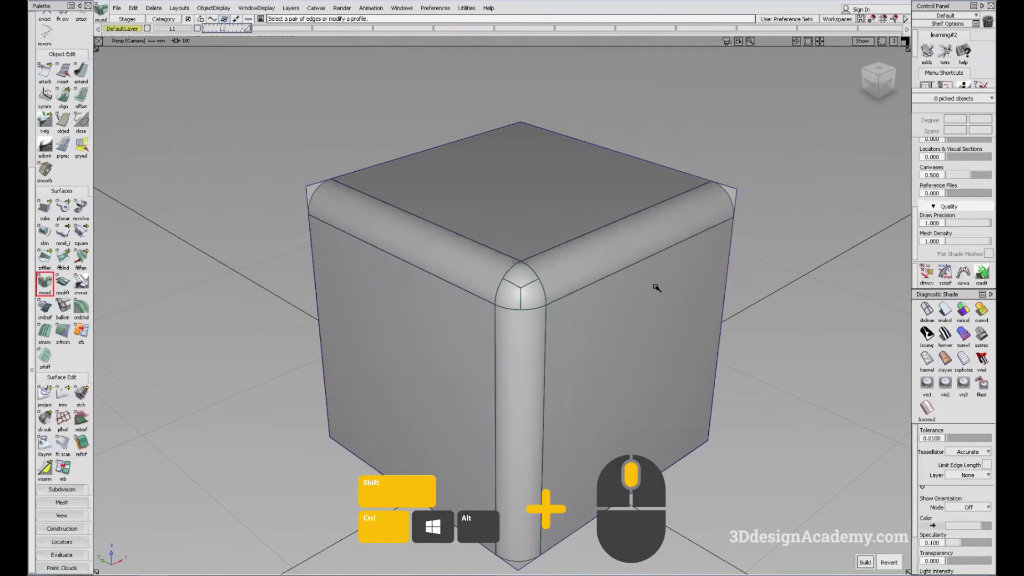
Step: Reopen the built rounds for editing, change the corner type where the three edges meet and rebuild
middle_click_drag(664, 299, 639, 302, "ctrl+shift")
left_click(526, 279)
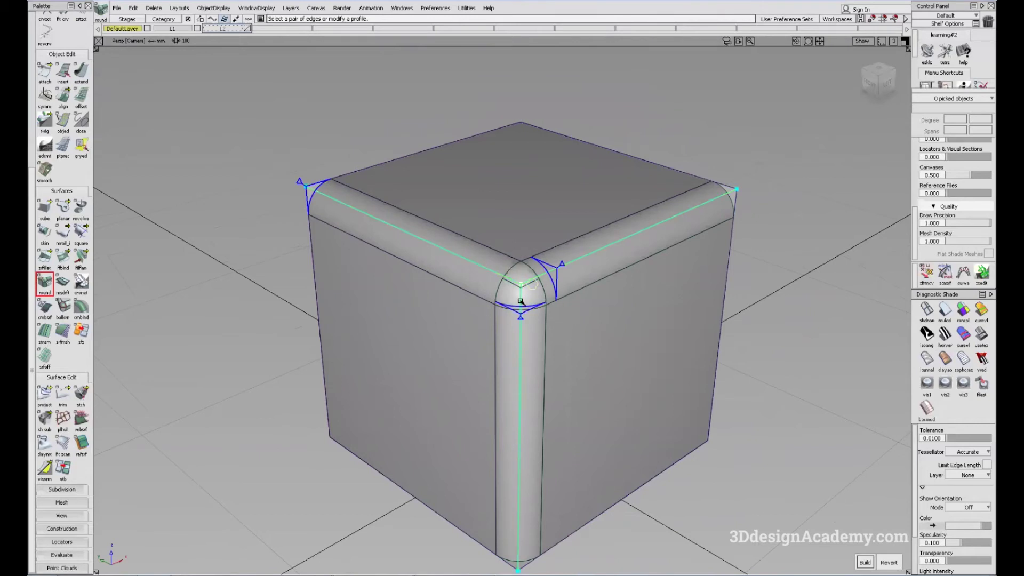
left_click(862, 557)
left_click_drag(558, 391, 690, 334, "alt+shift")
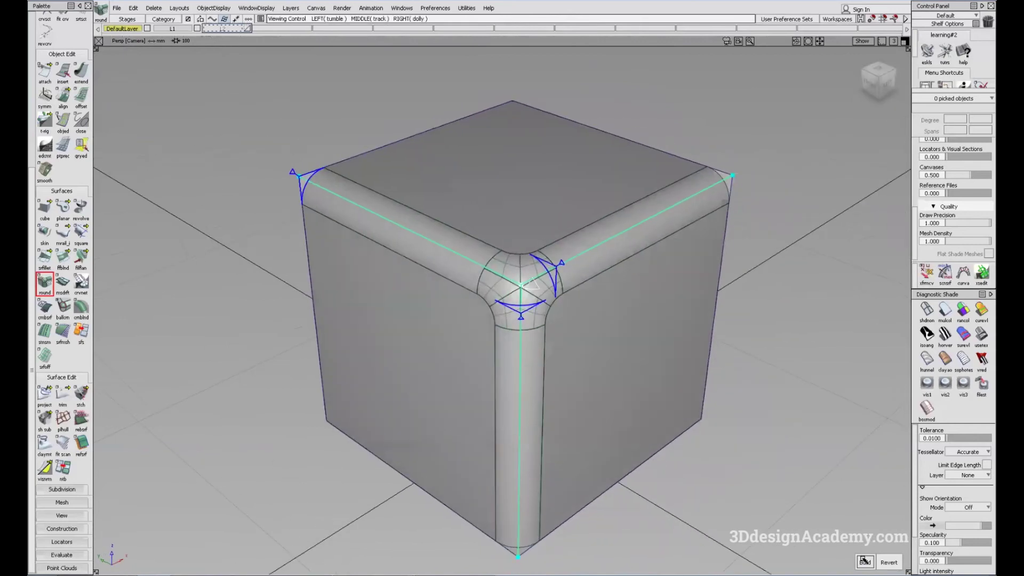
Step: Rebuild the rounds with another corner type at the near corner and revert that build
left_click(864, 560)
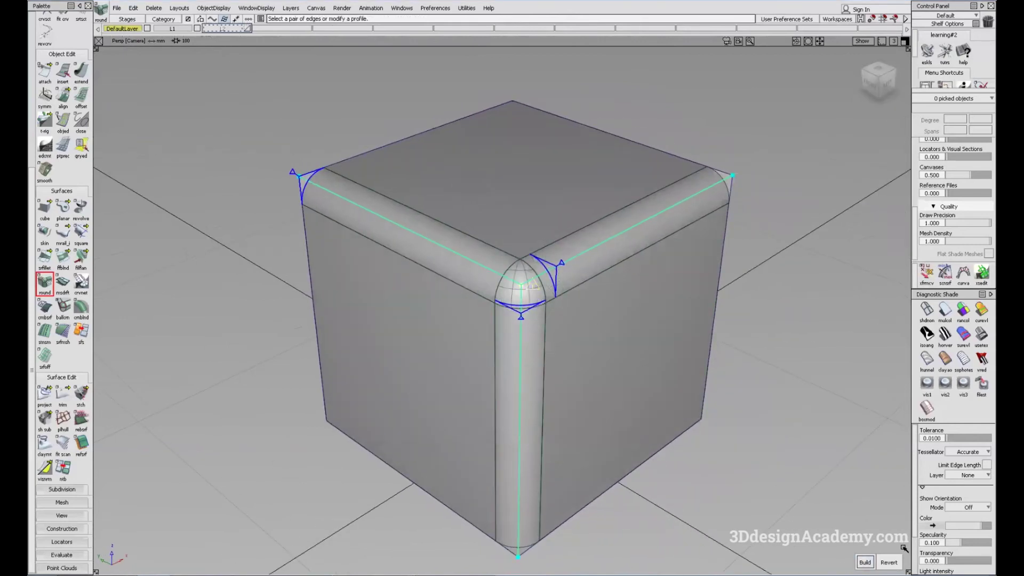
left_click_drag(724, 348, 667, 323, "alt+shift")
left_click_drag(187, 264, 351, 349, "alt+shift")
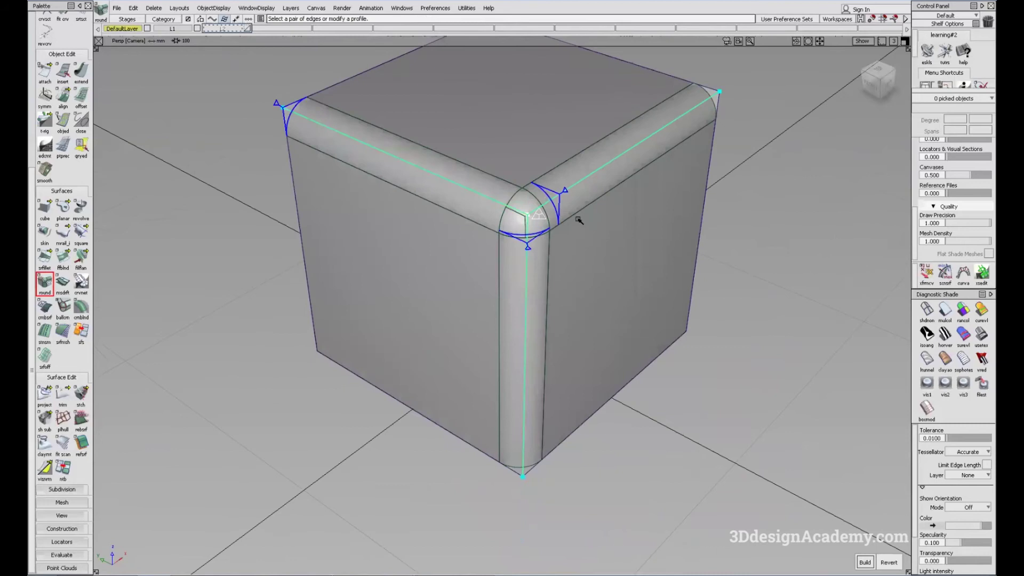
middle_click_drag(580, 219, 593, 302, "alt+shift")
left_click(890, 563)
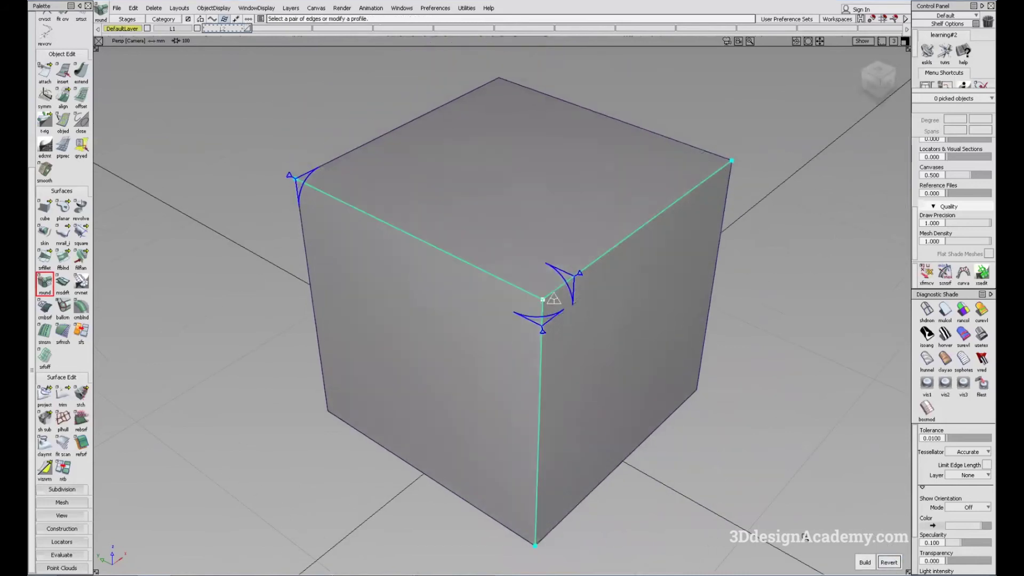
Step: Add radius handles to the cube's remaining top and vertical edges
mouse_move(298, 417)
left_mouse_down("alt+shift")
mouse_move(233, 389)
mouse_move(425, 352)
mouse_move(358, 309)
left_mouse_up("alt+shift")
left_click(218, 383)
left_click(360, 310)
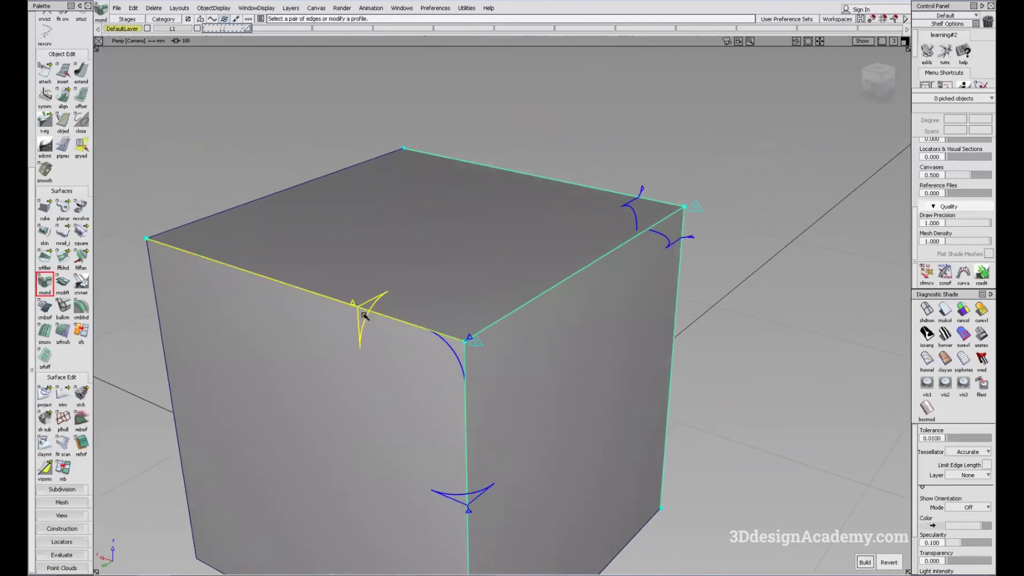
right_click_drag(361, 313, 506, 339, "alt+shift")
mouse_move(507, 339)
left_mouse_down("alt+shift")
mouse_move(619, 352)
mouse_move(583, 330)
mouse_move(614, 320)
mouse_move(593, 312)
mouse_move(600, 308)
left_mouse_up("alt+shift")
left_click(590, 346)
left_click(584, 330)
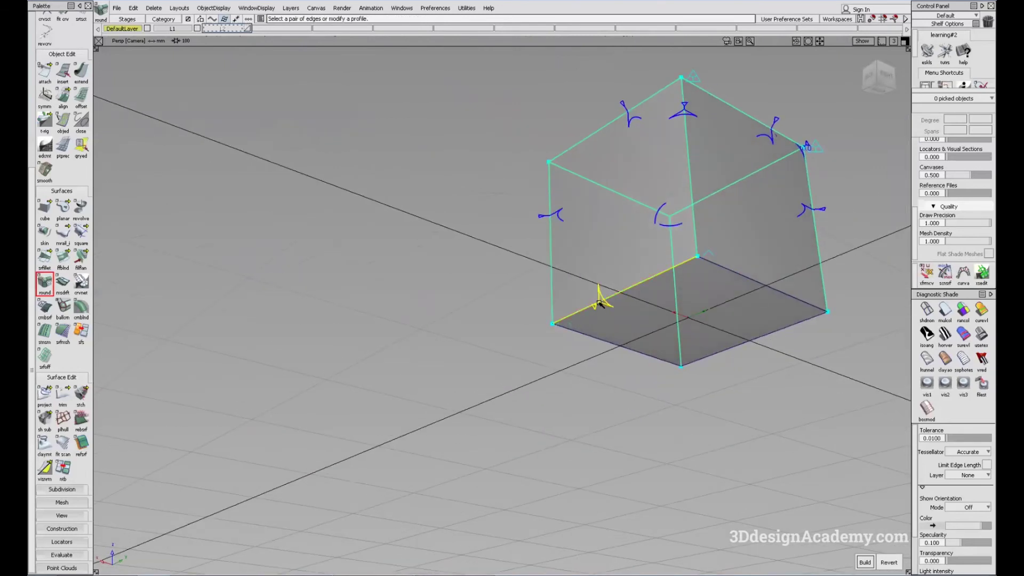
Step: Add radius handles to the remaining bottom edges and build the rounds on all the cube's edges
left_click(600, 300)
left_click(755, 280)
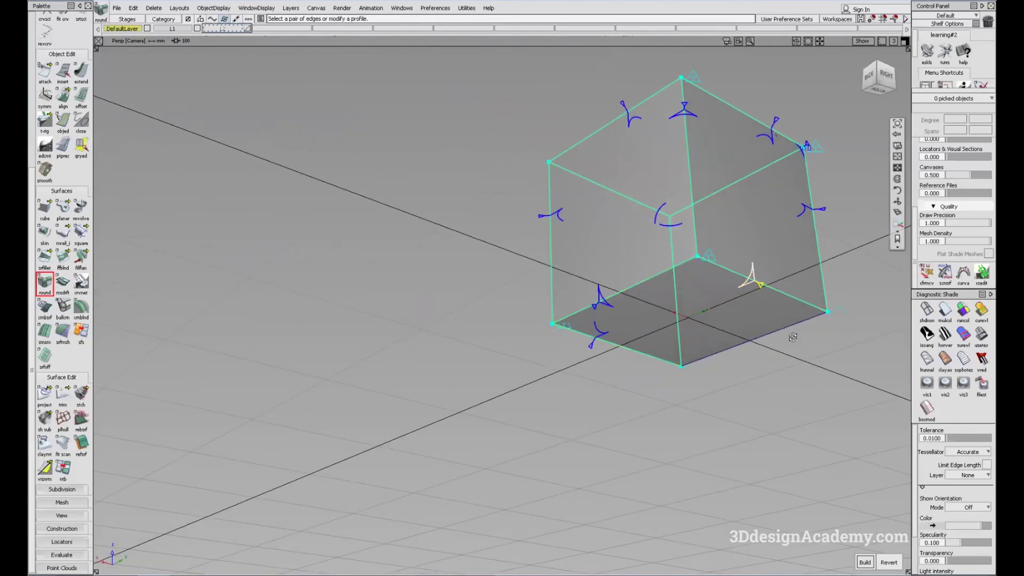
mouse_move(794, 338)
left_mouse_down("alt+shift")
mouse_move(770, 302)
mouse_move(683, 351)
mouse_move(583, 350)
mouse_move(560, 379)
mouse_move(869, 491)
left_mouse_up("alt+shift")
left_click(770, 302)
left_click(866, 561)
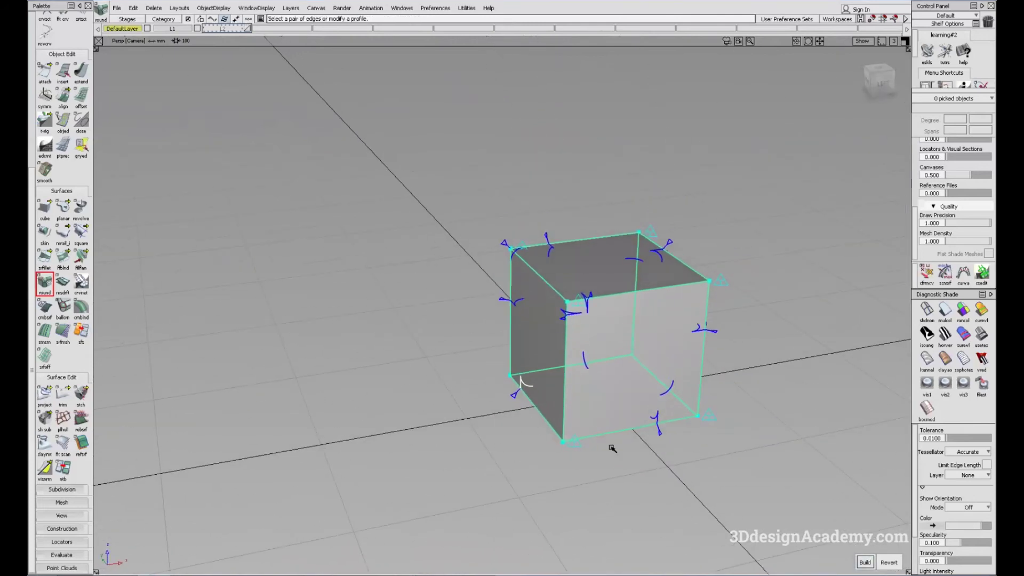
Step: Apply multi-color shading and inspect the rounded edges and corners of the cube from all sides
left_click(946, 315)
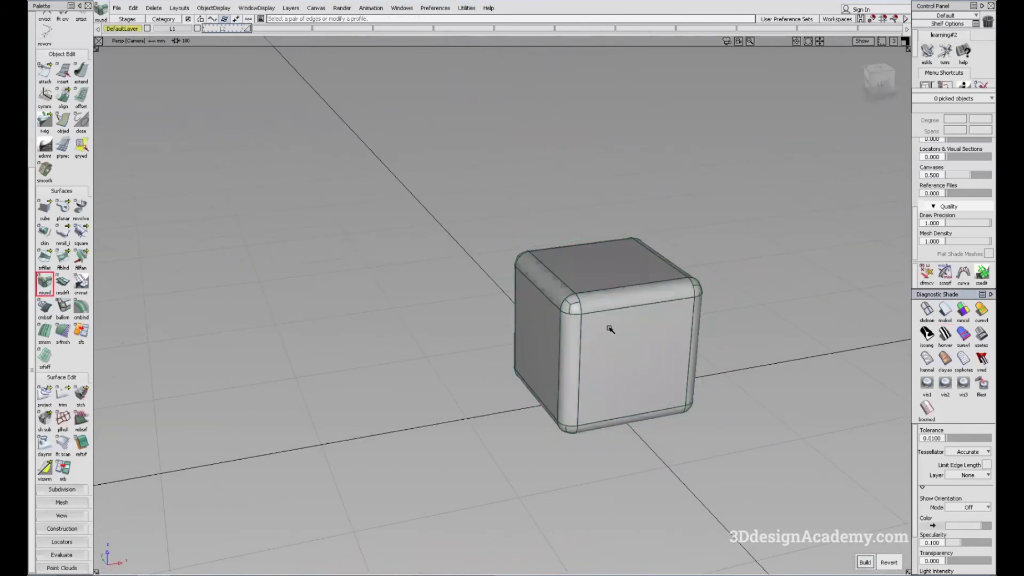
mouse_move(610, 328)
left_mouse_down("alt+shift")
mouse_move(475, 348)
mouse_move(691, 465)
left_mouse_up("alt+shift")
key("alt+t")
left_click_drag(584, 410, 635, 369, "alt+shift")
left_click_drag(649, 379, 670, 431, "ctrl+shift")
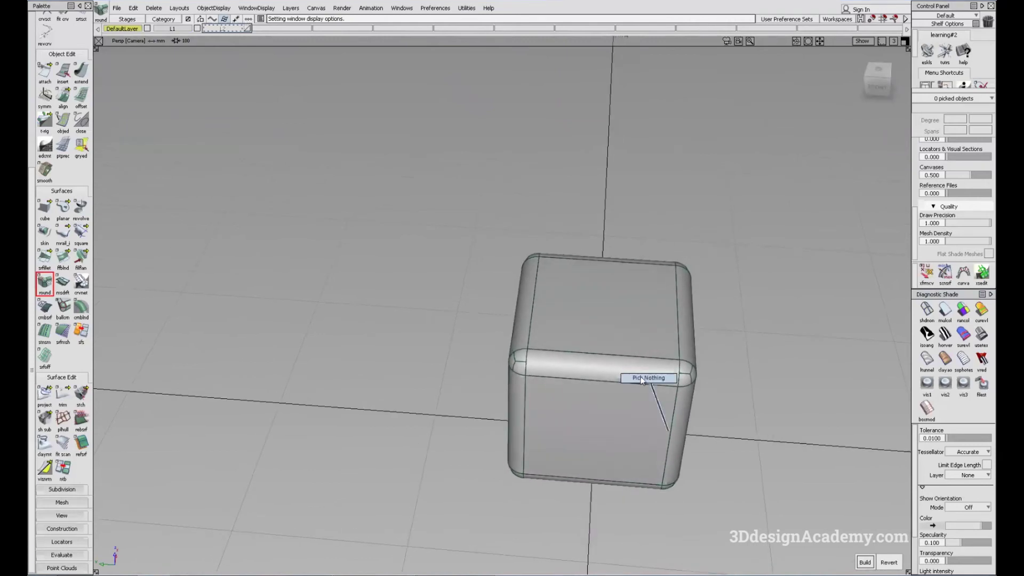
middle_click_drag(604, 427, 647, 429, "alt+shift")
left_click_drag(584, 410, 688, 385, "alt+shift")
middle_click_drag(688, 385, 708, 386, "alt+shift")
left_click_drag(707, 385, 595, 412, "alt+shift")
left_click_drag(491, 380, 494, 327, "alt+shift")
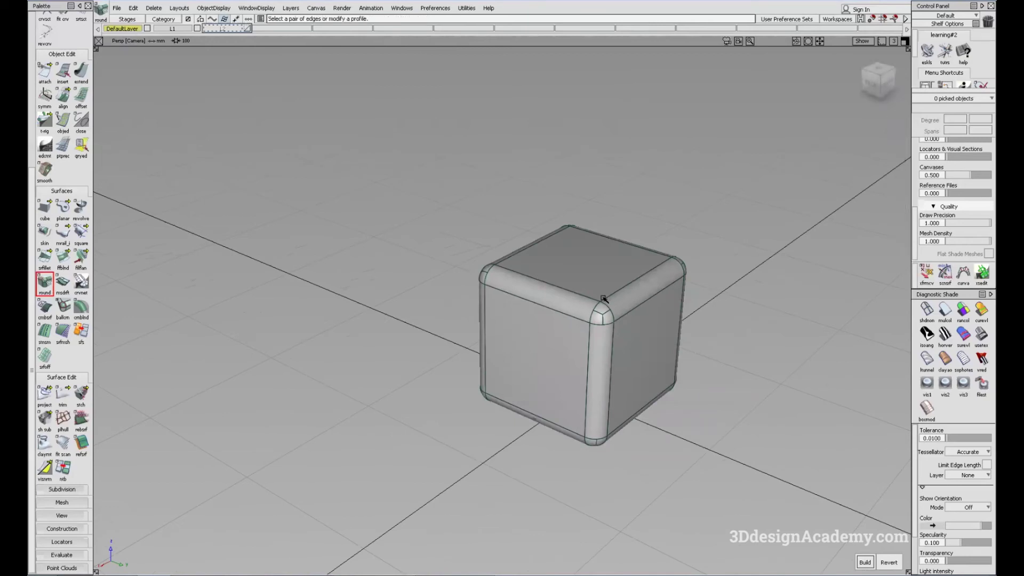
Step: Assign all surfaces of the rounded cube to layer L1, hide that layer and show layer L2
left_click_drag(361, 155, 714, 434)
left_click(433, 141)
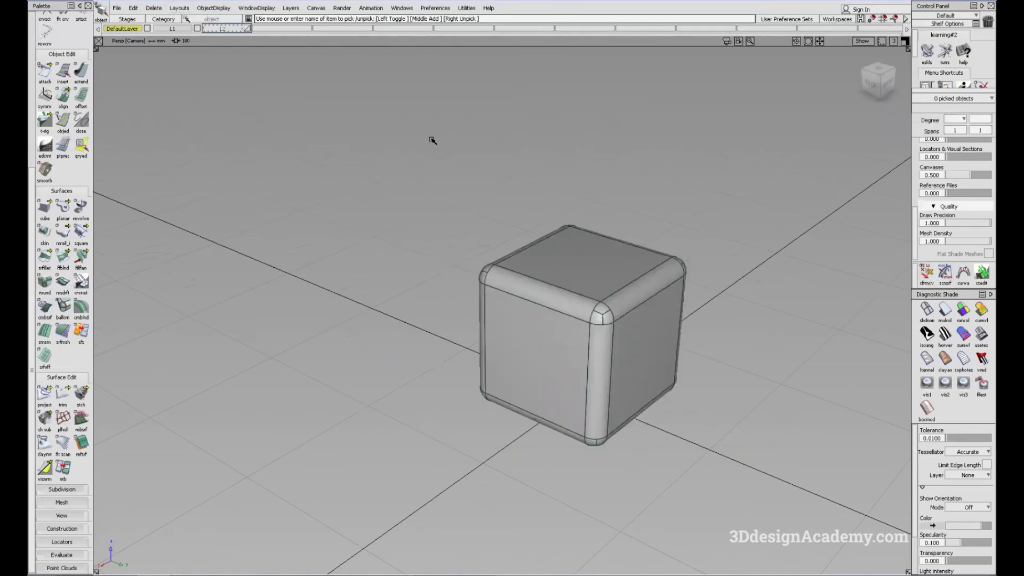
left_click_drag(404, 139, 853, 545)
left_click(184, 30)
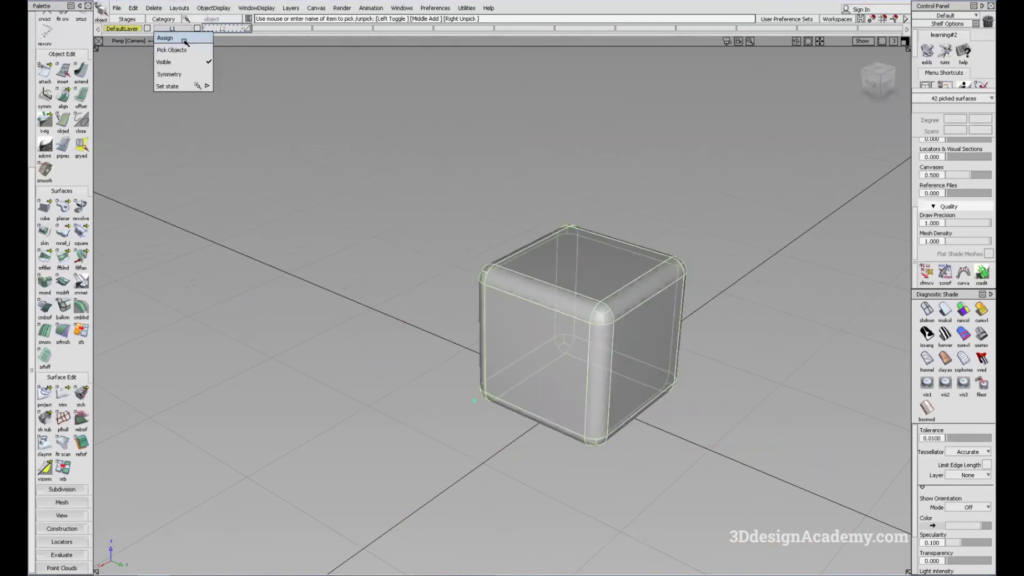
left_click(183, 39)
left_click(197, 28)
left_click(247, 28)
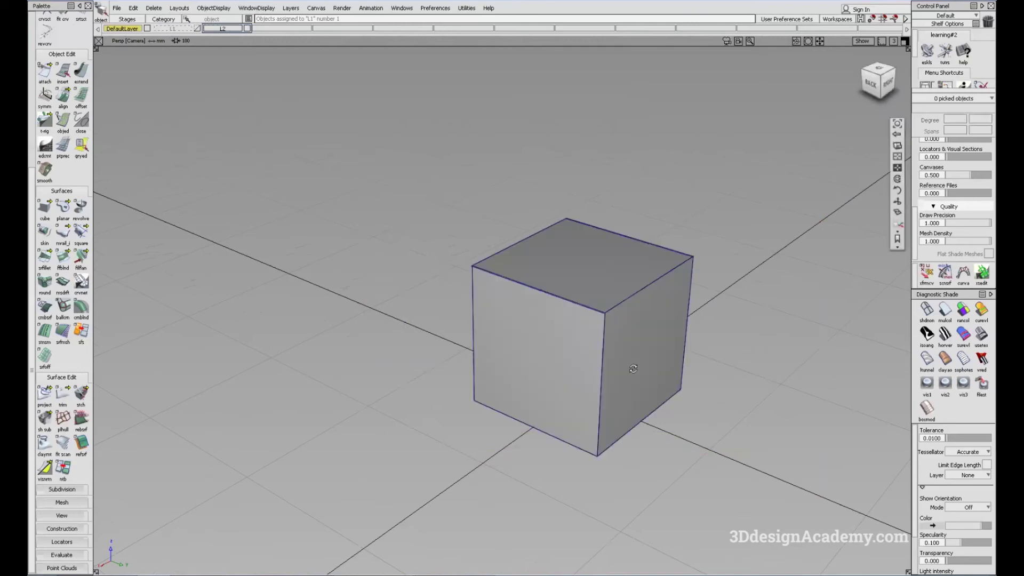
Step: Start the Round tool on the L2 cube and add a radius handle to the vertical edge at its near corner
left_click_drag(635, 366, 525, 342, "alt+shift")
left_click(524, 342, "alt+shift")
right_click_drag(548, 338, 572, 329, "alt+shift")
left_click_drag(571, 329, 641, 320, "alt+shift")
scroll(521, 346, "down", 5)
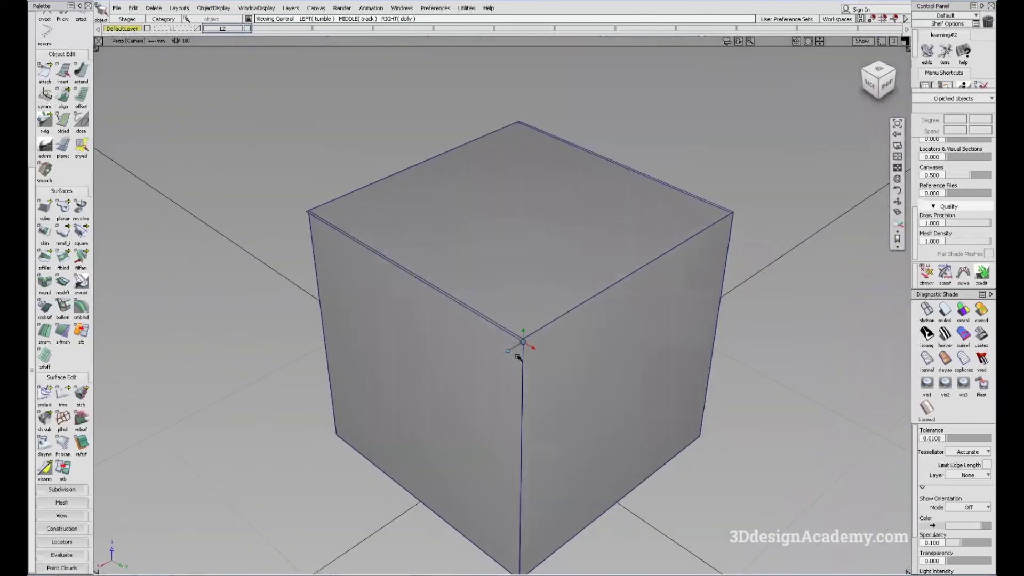
left_click(45, 282)
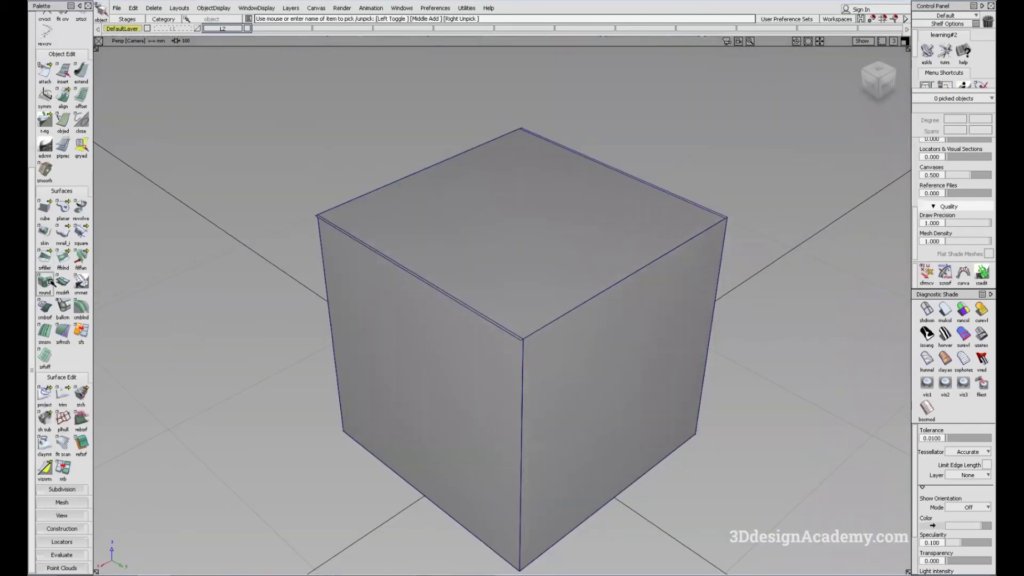
left_click(522, 359)
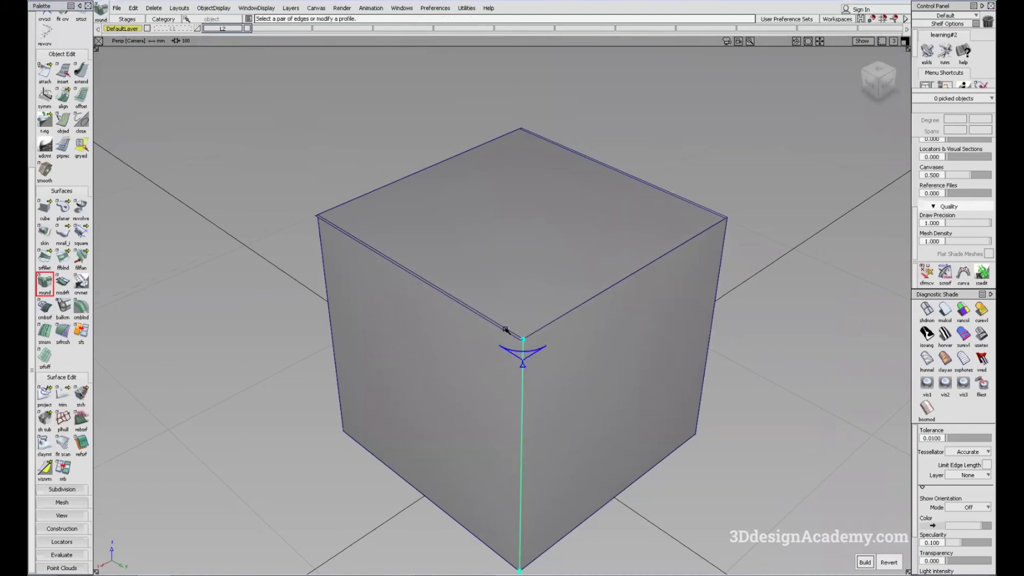
Step: Try to add a radius handle where the top face overhangs the side, and add one on the adjoining matched top edge
scroll(507, 330, "up", 5)
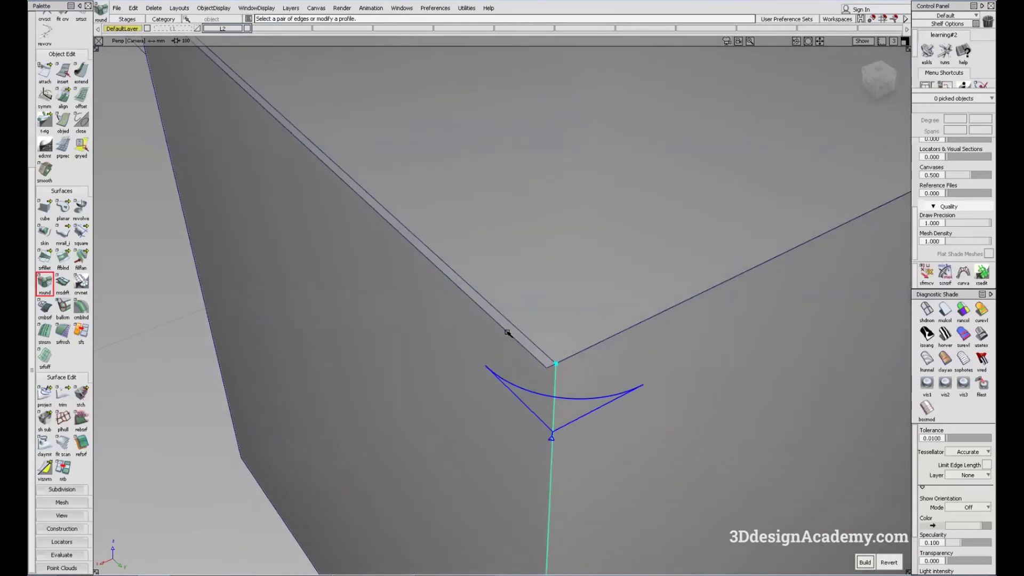
left_click(508, 332)
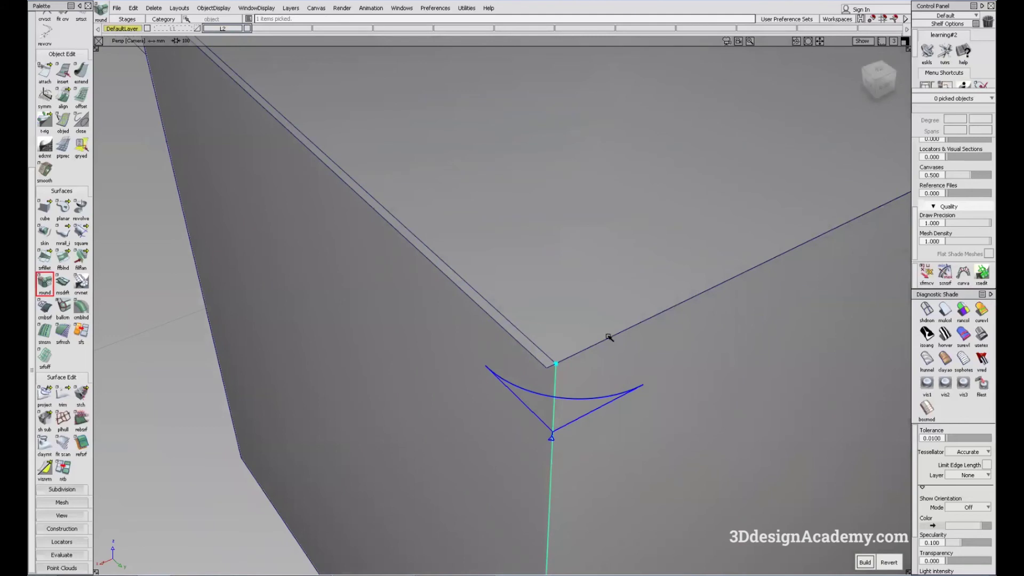
left_click(667, 311)
left_click(660, 315)
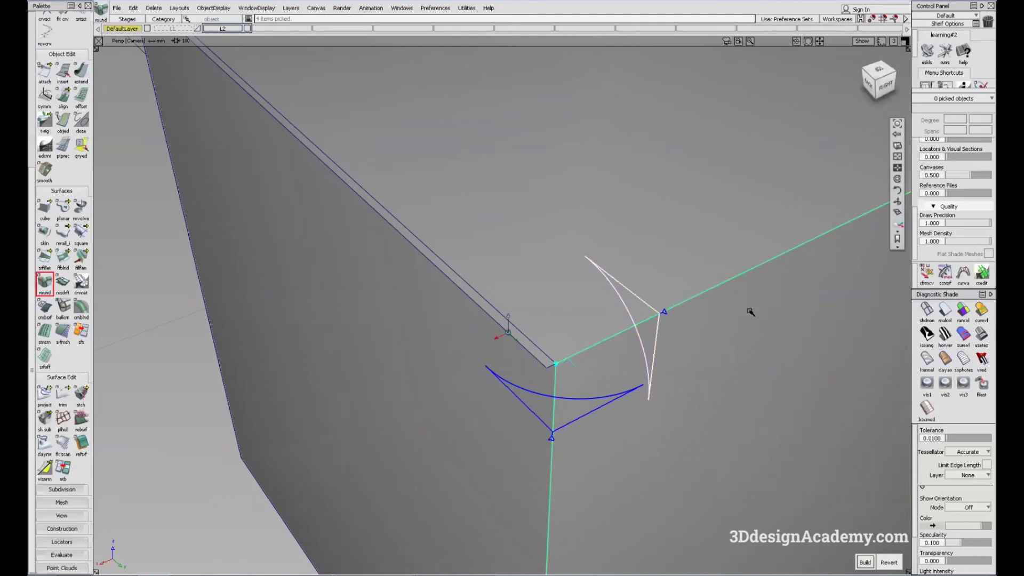
Step: Try to add a radius handle on the mismatched top edge at the opposite side of the cube
right_click_drag(750, 311, 539, 324, "alt+shift")
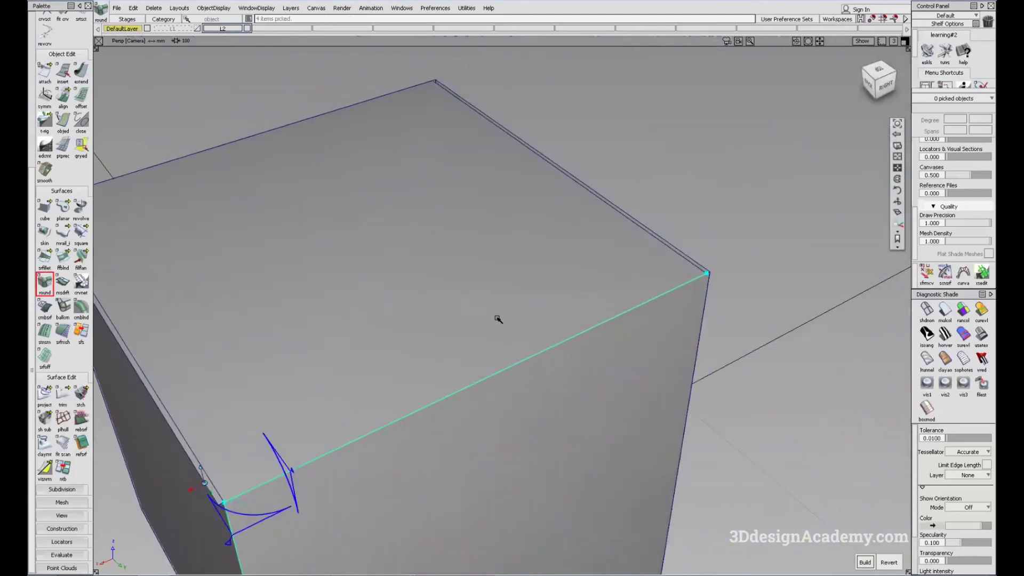
left_click(669, 264)
right_click_drag(671, 263, 694, 272, "alt+shift")
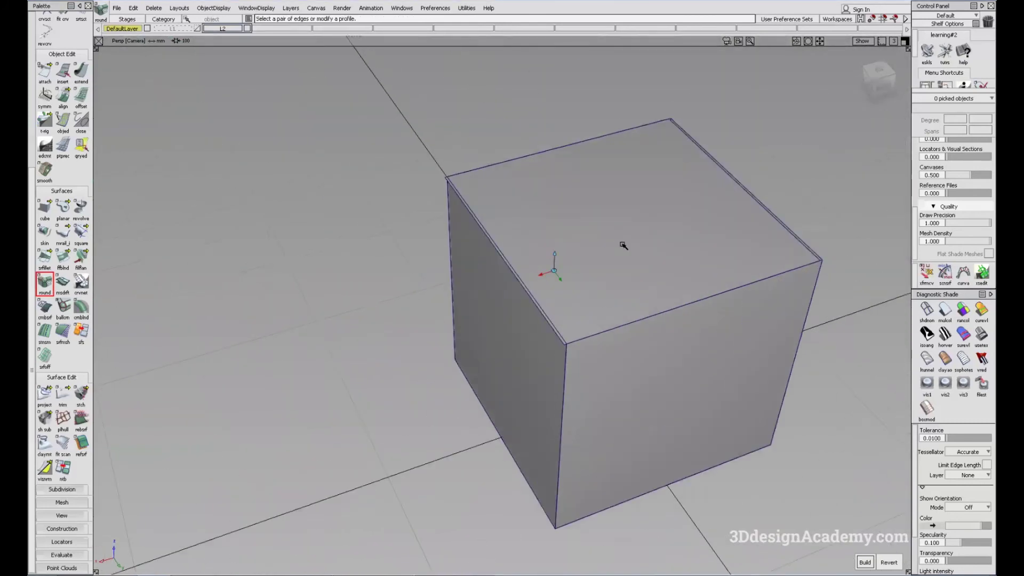
Step: Pick the top face and snap its pivot to the face's near corner
right_click_drag(622, 245, 487, 327, "alt+shift")
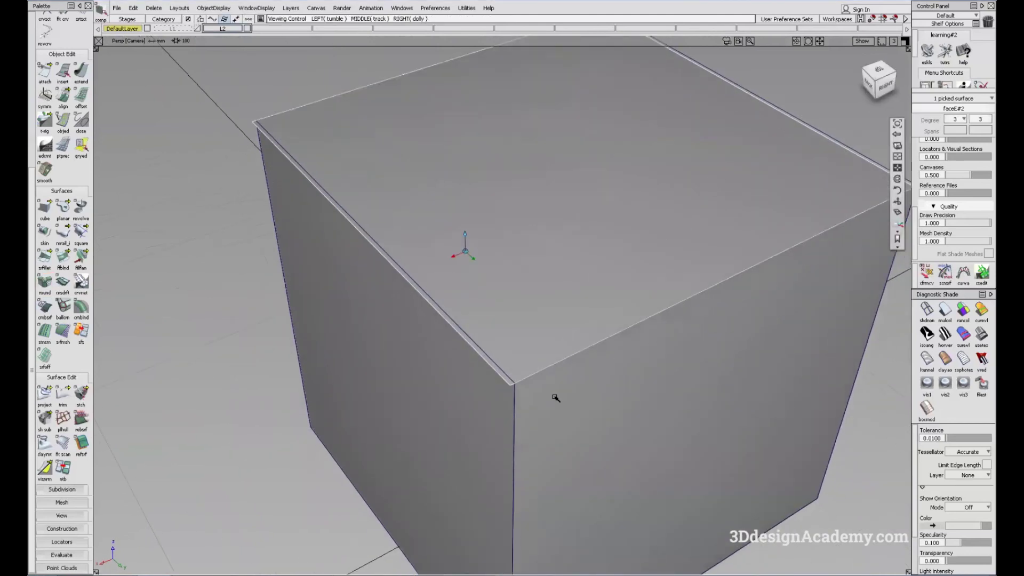
right_click_drag(551, 393, 499, 369, "alt+shift")
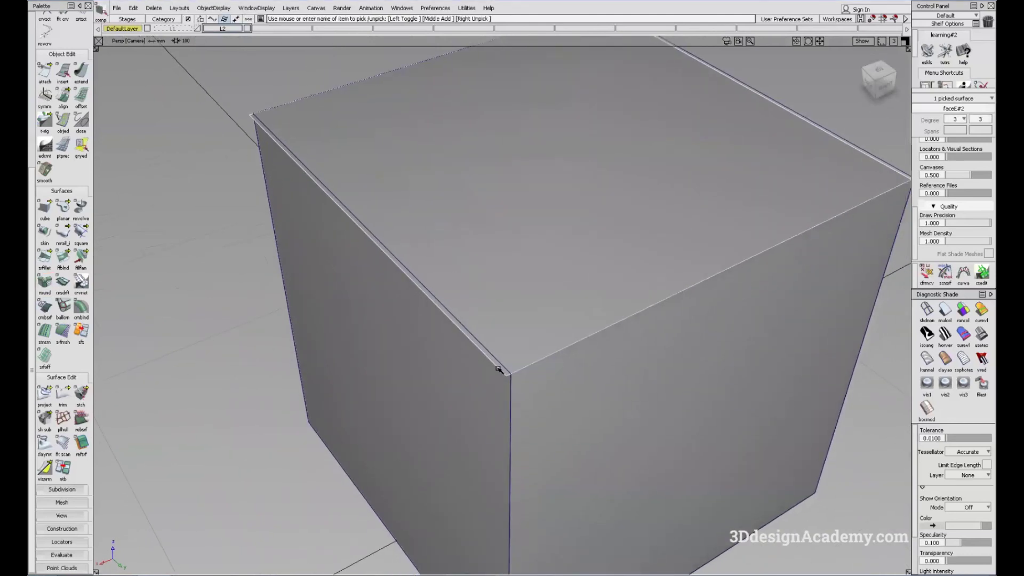
key("Insert")
left_click(506, 374, "ctrl")
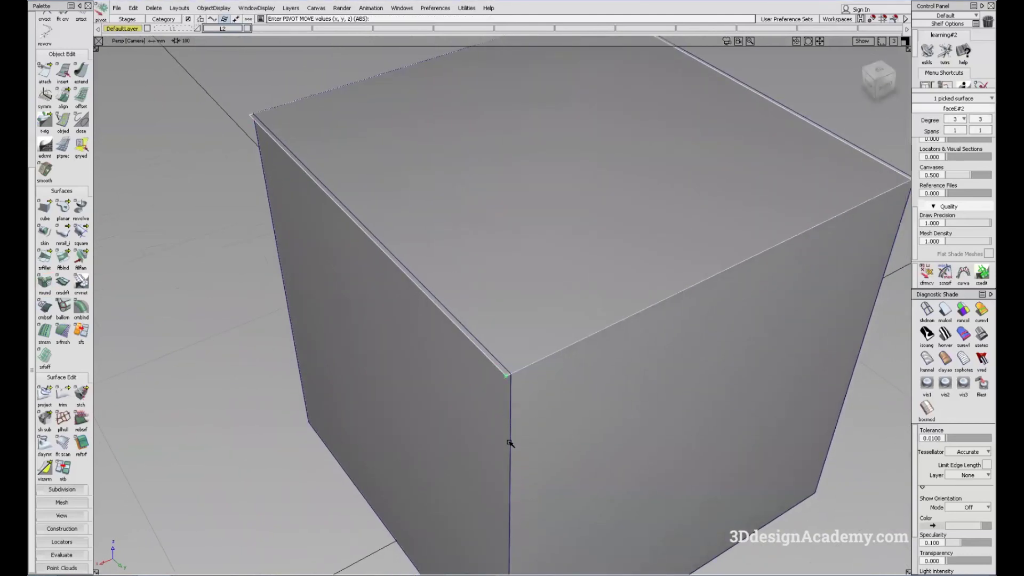
Step: Project the side face's top edge onto the overhanging top face as a curve on surface along the view vector
left_click(45, 396)
right_click_drag(505, 336, 526, 343, "alt+shift")
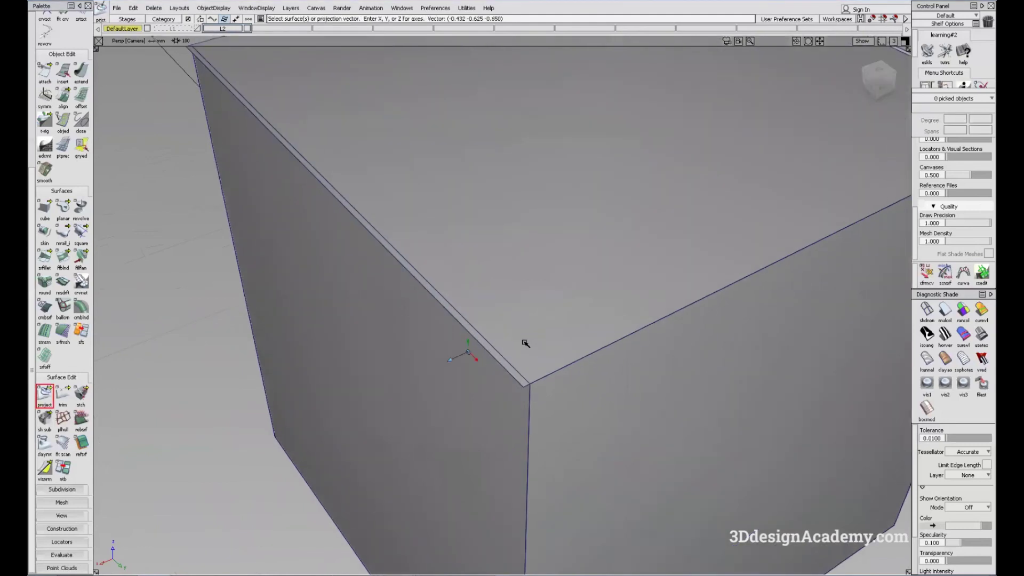
left_click(521, 370)
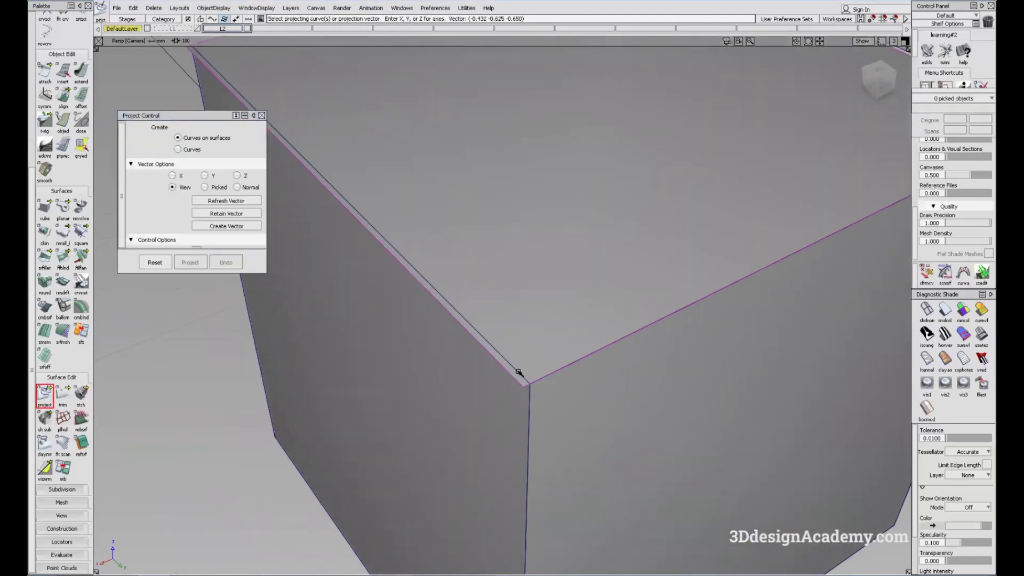
Step: Trim the overhanging strip off the top face along the projected curve, keeping the main area
left_click(63, 403)
left_click(520, 293)
left_click(578, 293)
key("space")
right_click_drag(578, 293, 544, 373, "alt+shift")
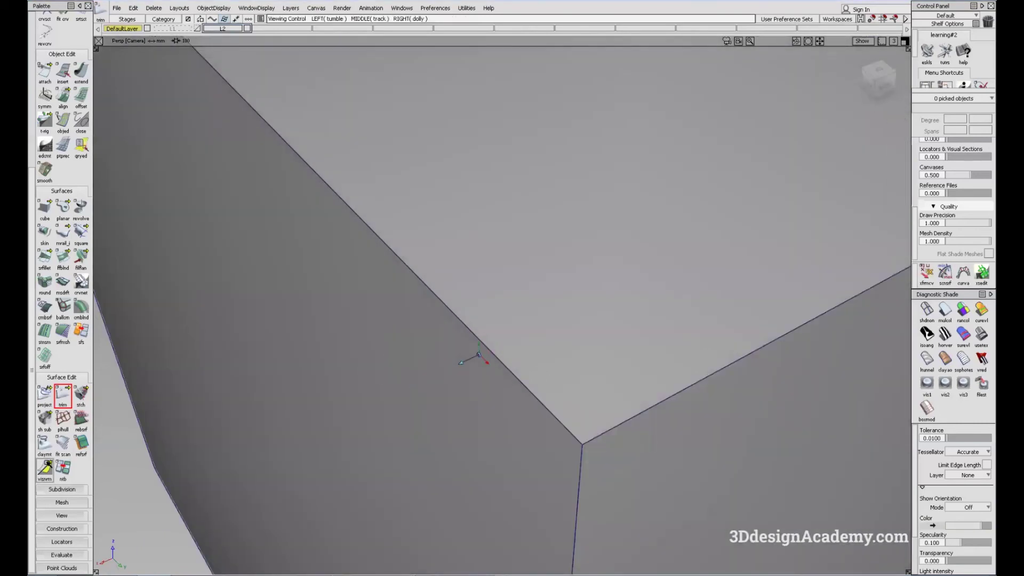
Step: Check the surface continuity along the trimmed top edge, between the top face and the side face
left_click(61, 555)
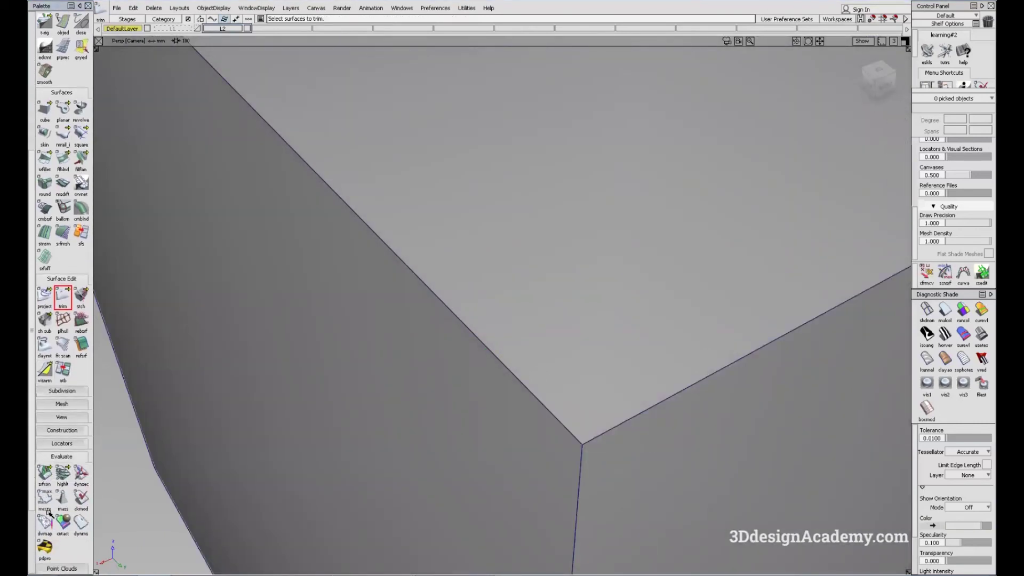
left_click(45, 474)
left_click(557, 421)
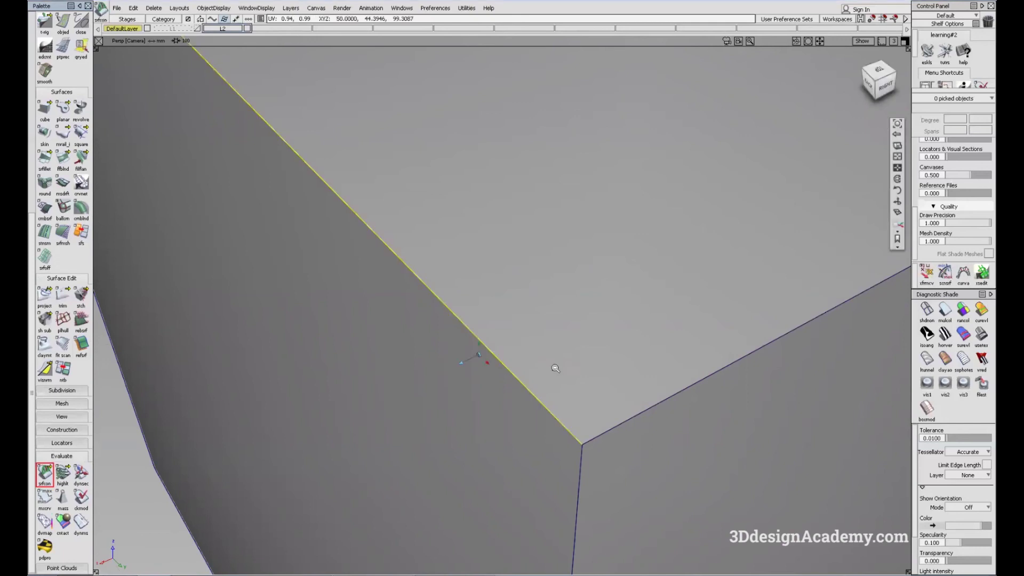
right_click_drag(555, 366, 332, 242, "alt+shift")
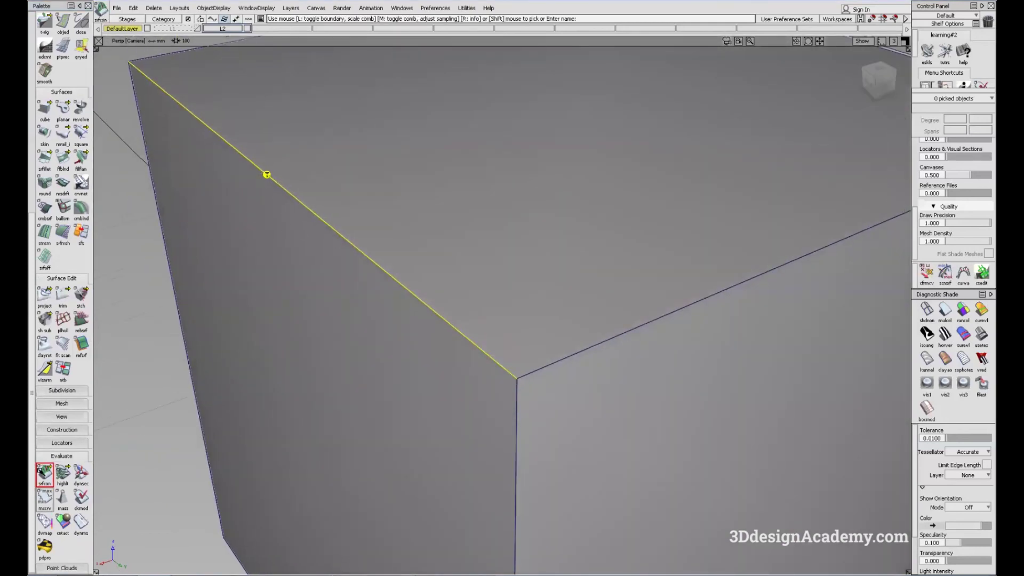
Step: Switch the surface continuity check to G0 positional and evaluate the three edges meeting at the cube's near corner
double_click(45, 474)
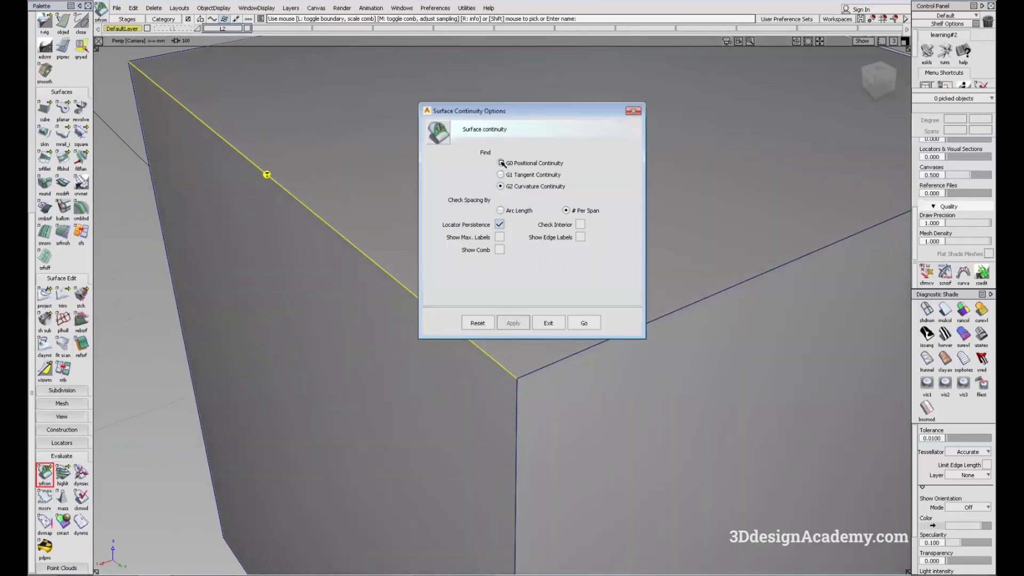
left_click(586, 323)
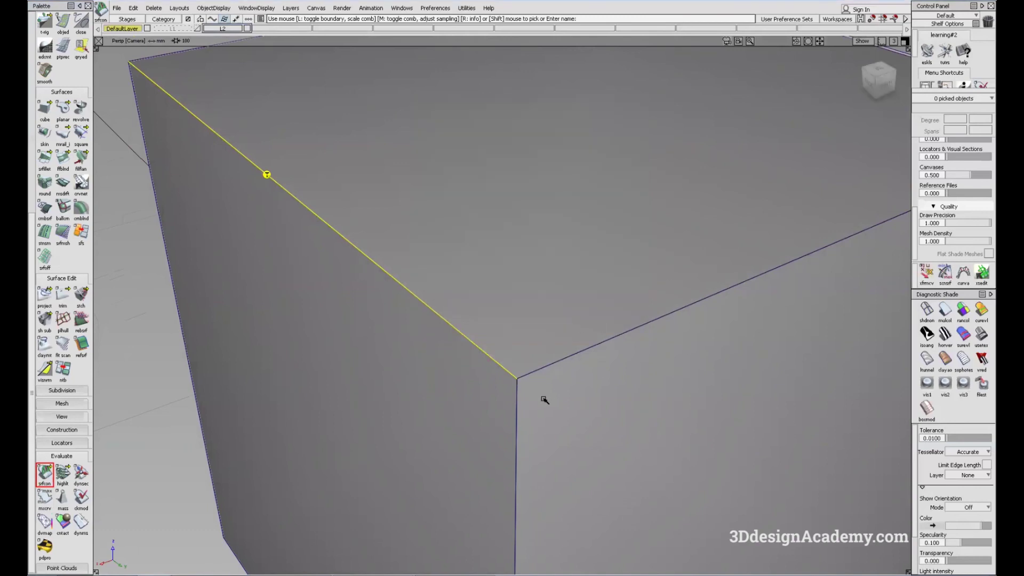
left_click(483, 353)
left_click(484, 353)
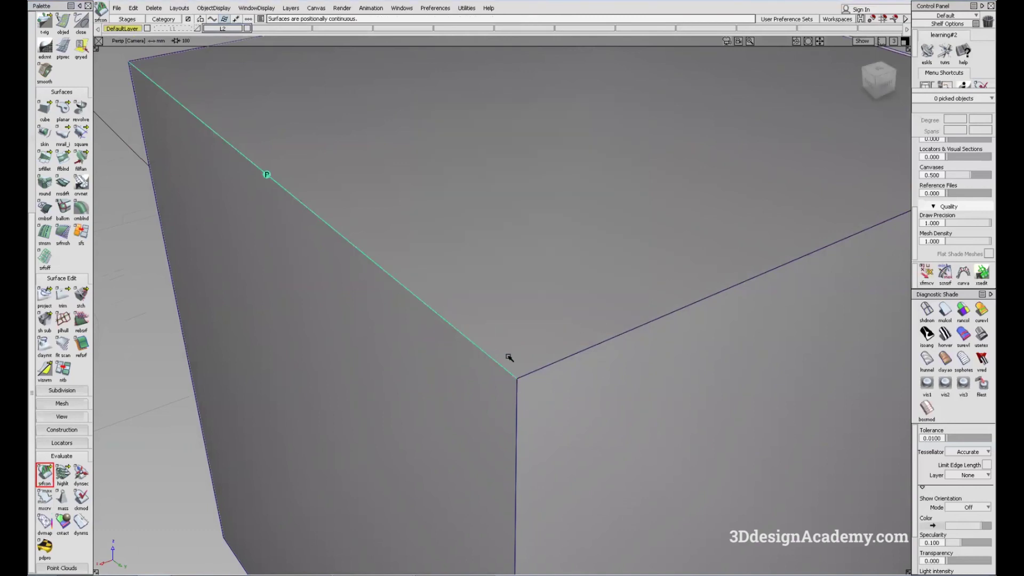
left_click(544, 368)
left_click(515, 395)
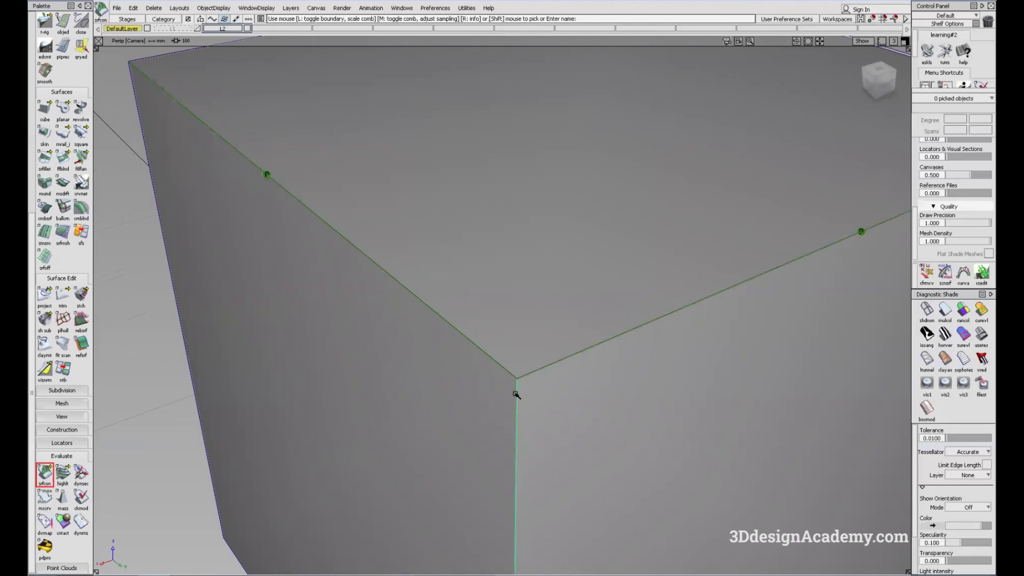
Step: Round the three edges meeting at the cube's near top corner with a radius of 10 and build the fillets
right_click_drag(661, 392, 577, 364, "alt+shift")
middle_click_drag(614, 412, 634, 380, "alt+shift")
left_click_drag(635, 394, 494, 304)
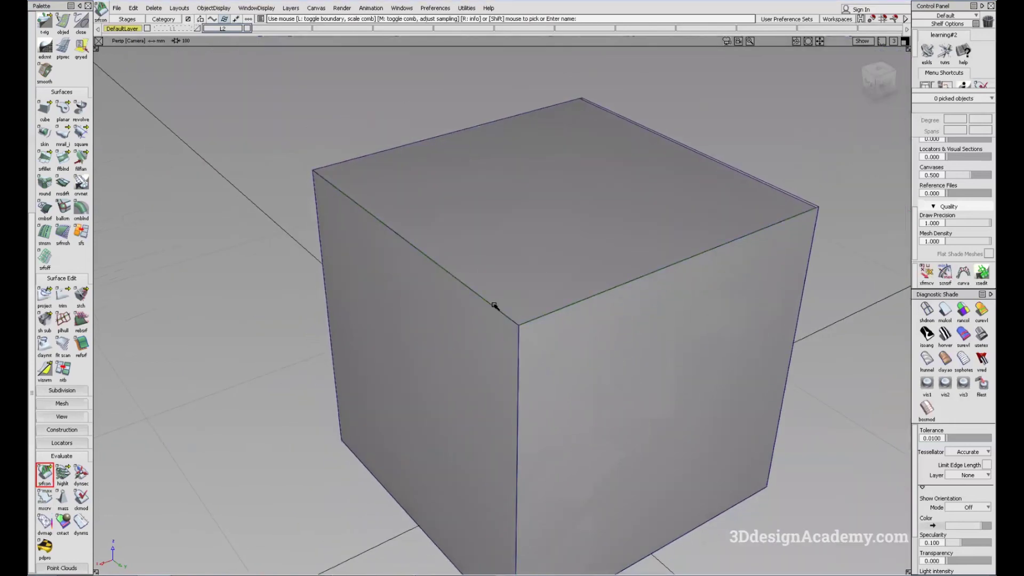
right_click_drag(494, 304, 512, 295, "alt+shift")
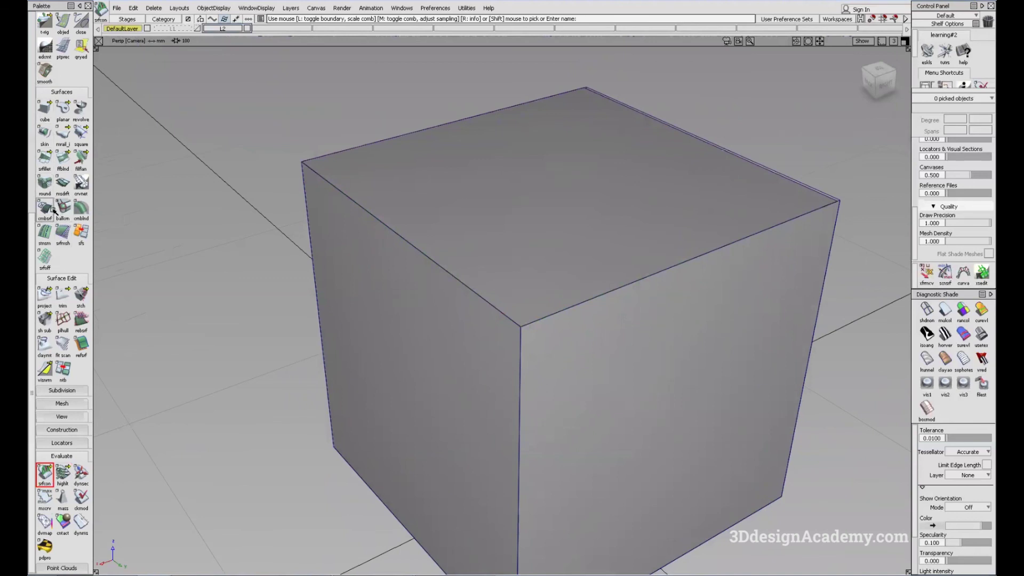
left_click(45, 183)
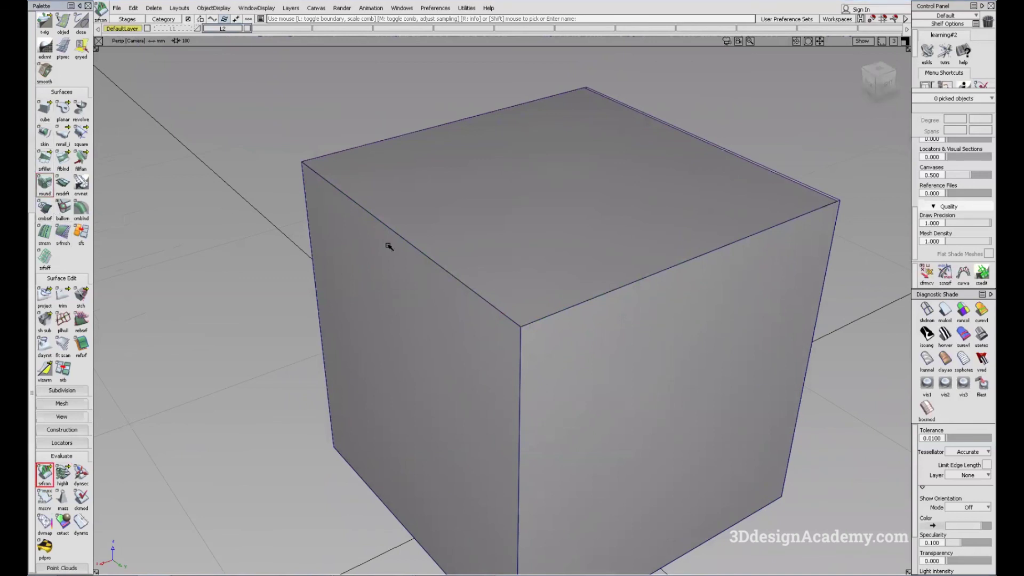
left_click(496, 311)
left_click(544, 318)
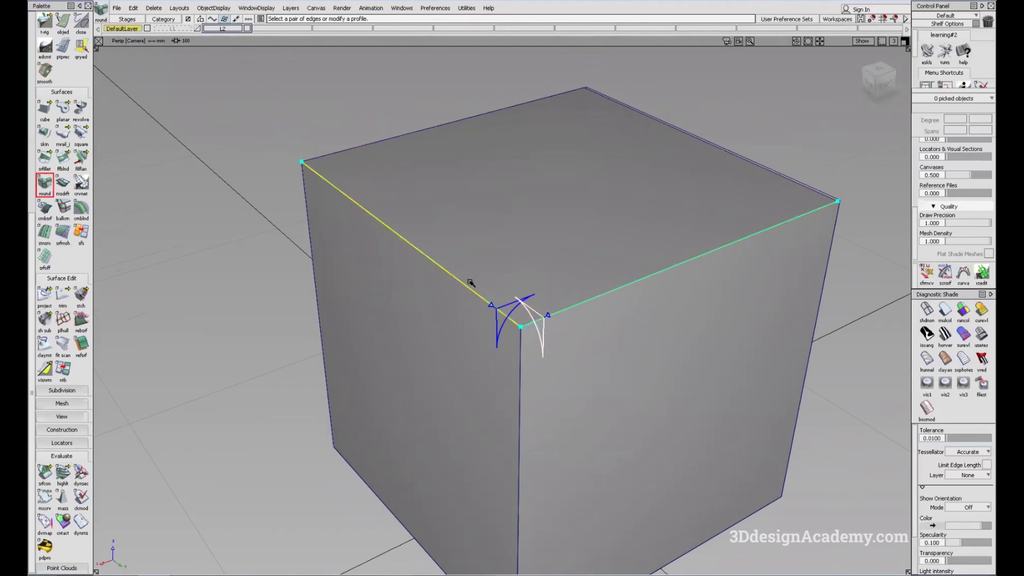
scroll(469, 293, "up", 2)
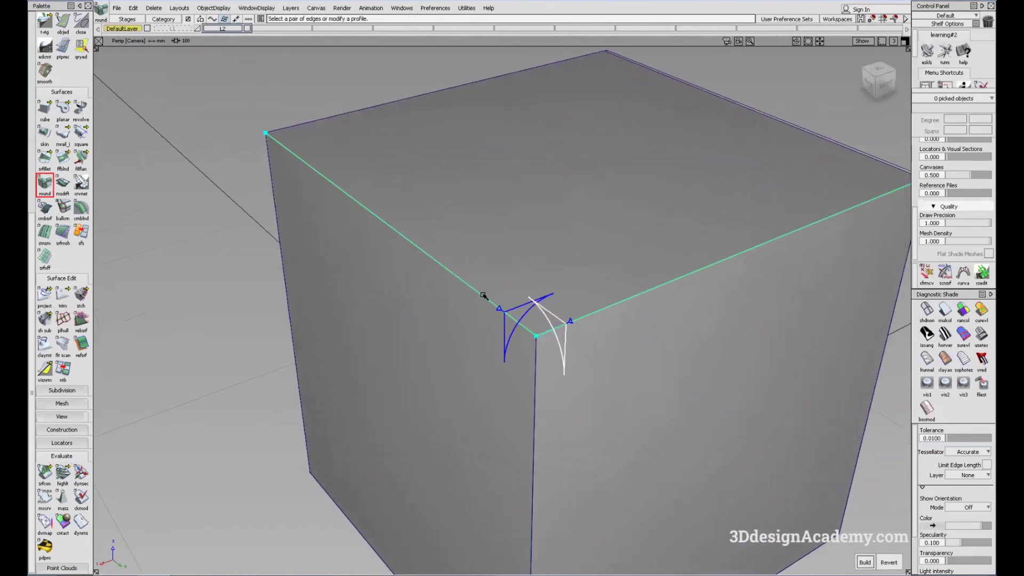
left_click(536, 360)
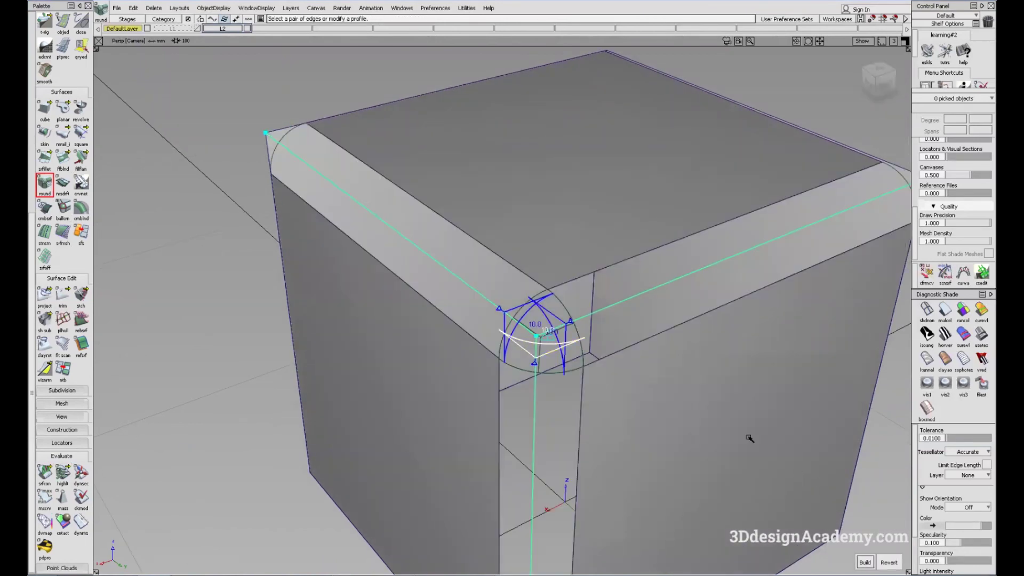
Step: Examine the built fillet where it ends at the adjacent top corner, and the overall rounded cube
right_click_drag(709, 341, 790, 394, "alt+shift")
right_click_drag(804, 233, 712, 249, "alt+shift")
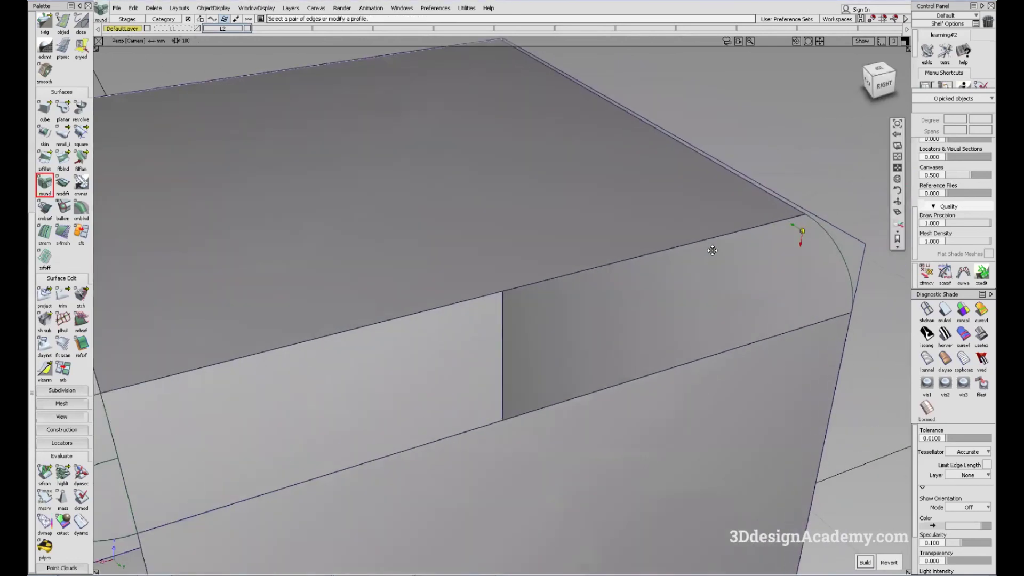
middle_click_drag(712, 250, 613, 270, "alt+shift")
left_click_drag(614, 269, 537, 251, "alt+shift")
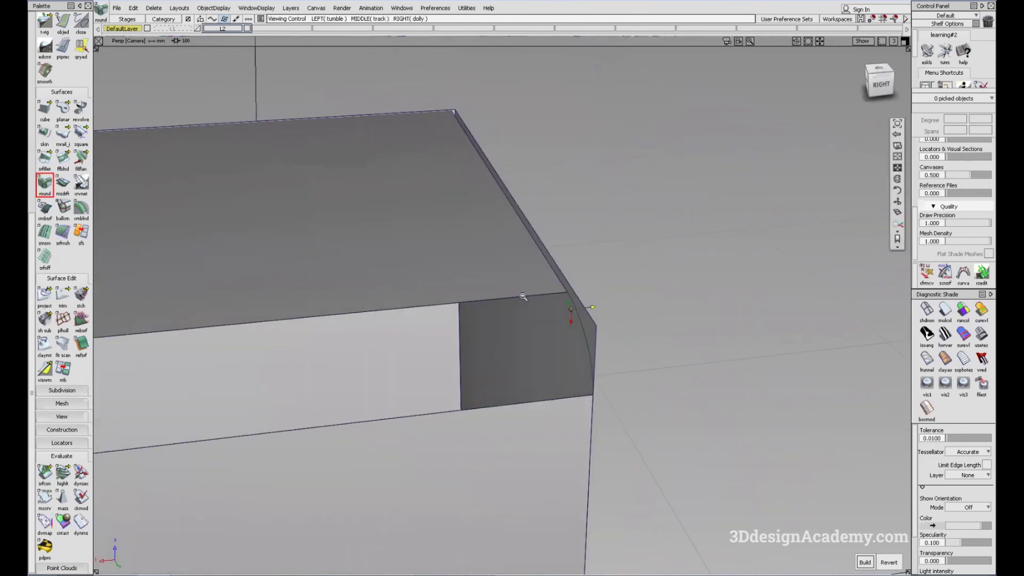
right_click_drag(523, 295, 453, 326, "alt+shift")
left_click_drag(453, 326, 485, 352, "alt+shift")
middle_click_drag(485, 352, 555, 373, "alt+shift")
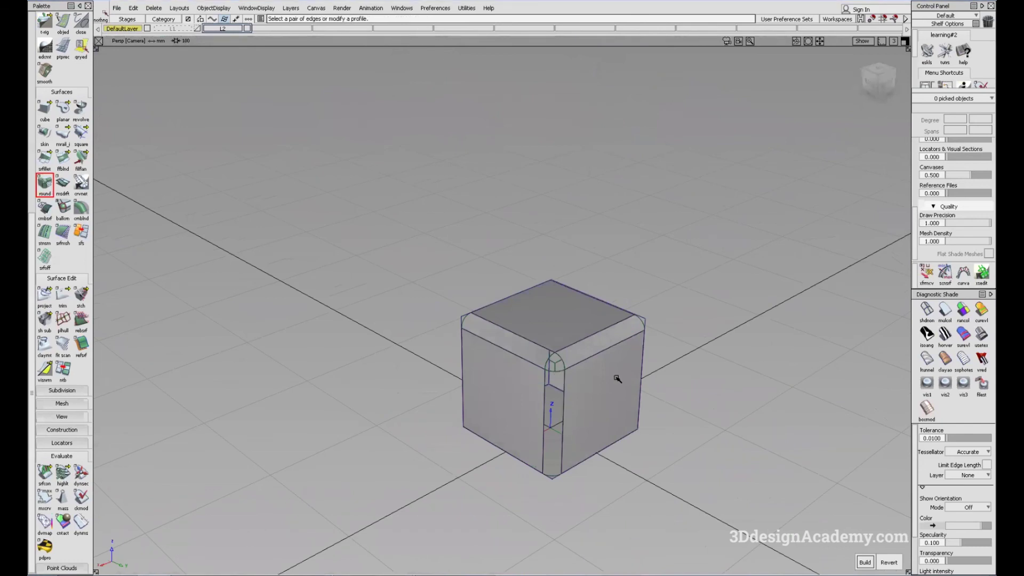